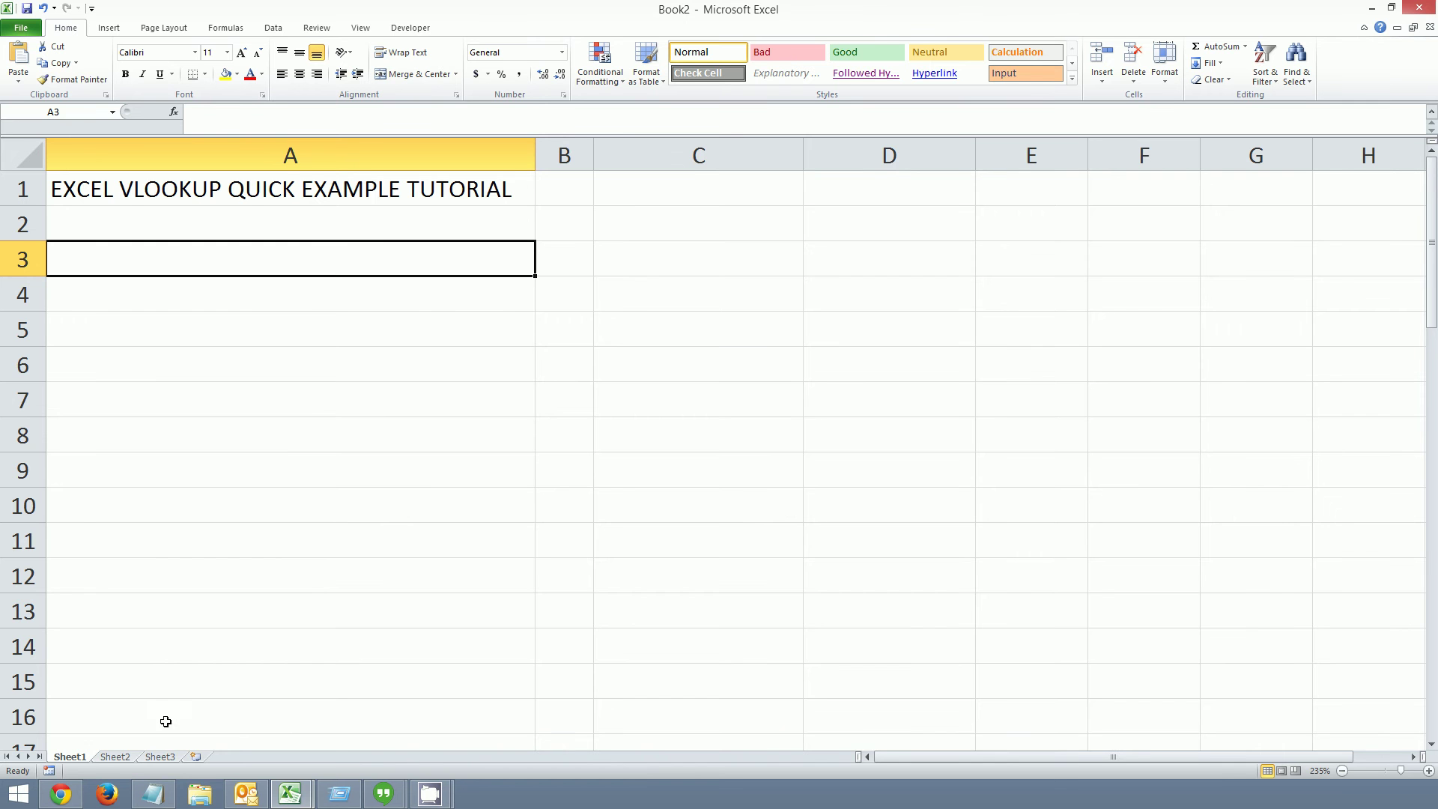
- Copy the State Capitals table from the Wikipedia page in Chrome, then return to Excel cell A3
left_click(69, 795)
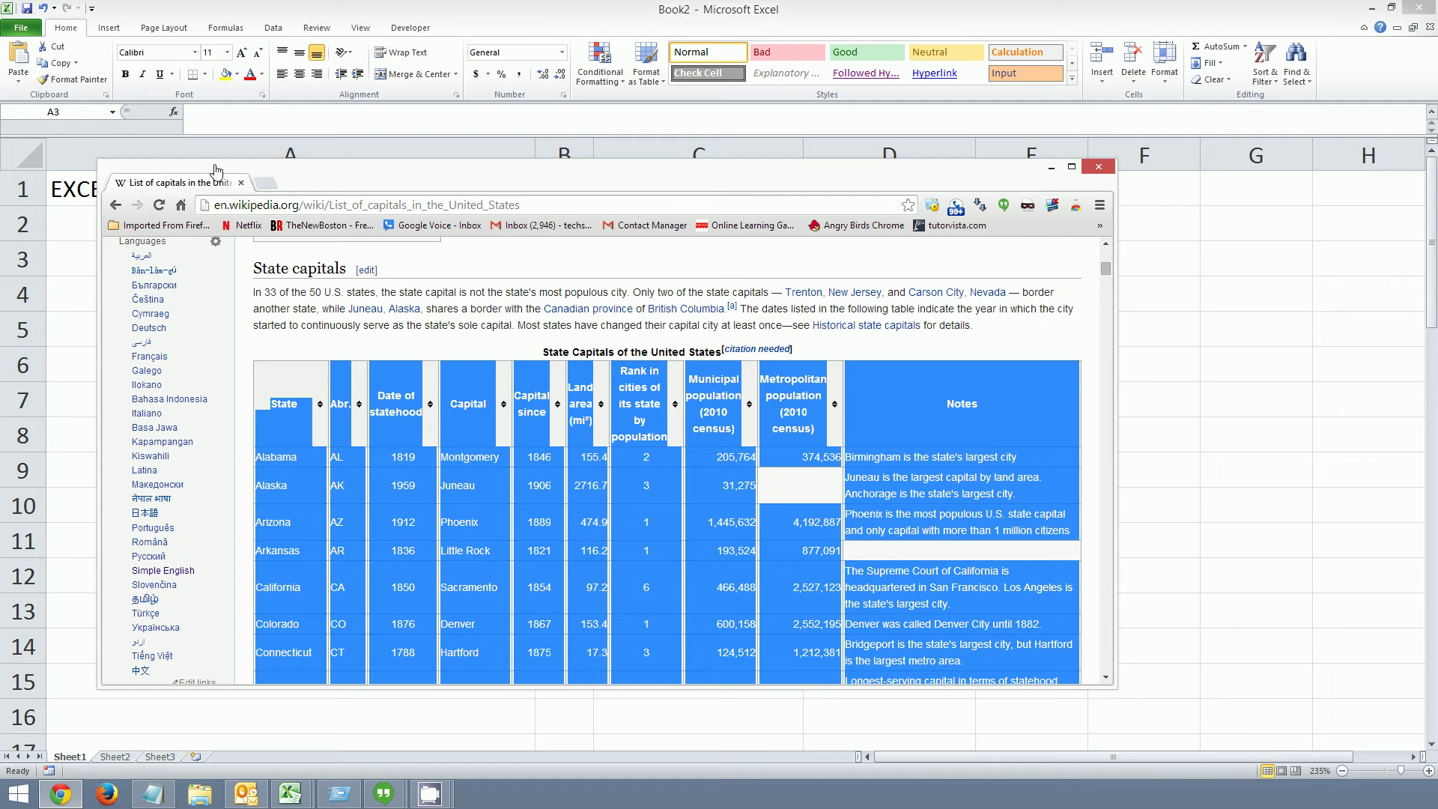
right_click(456, 422)
left_click(484, 433)
left_click(66, 263)
- Paste the copied state capitals table at cell A3
right_click(65, 262)
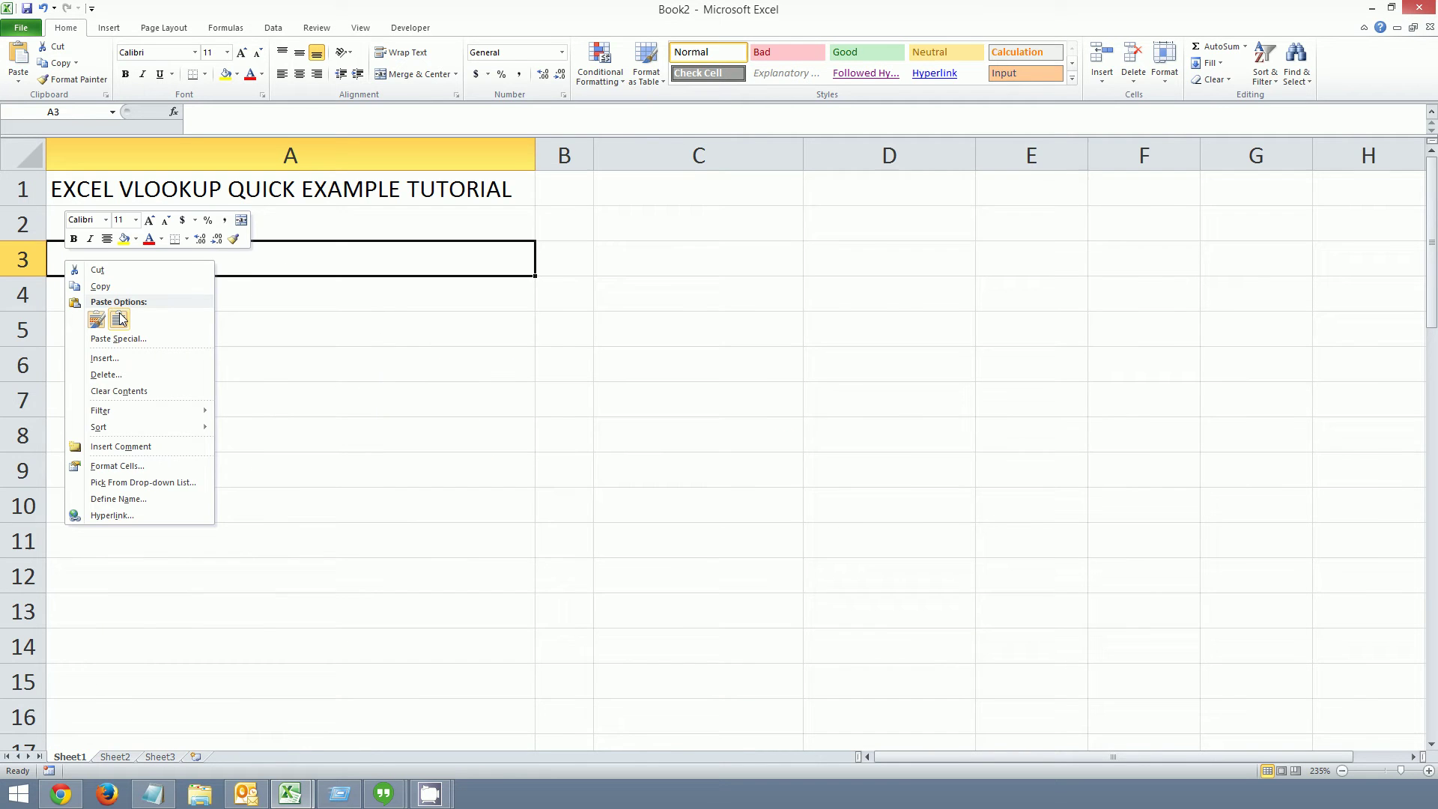
left_click(120, 319)
left_click(642, 446)
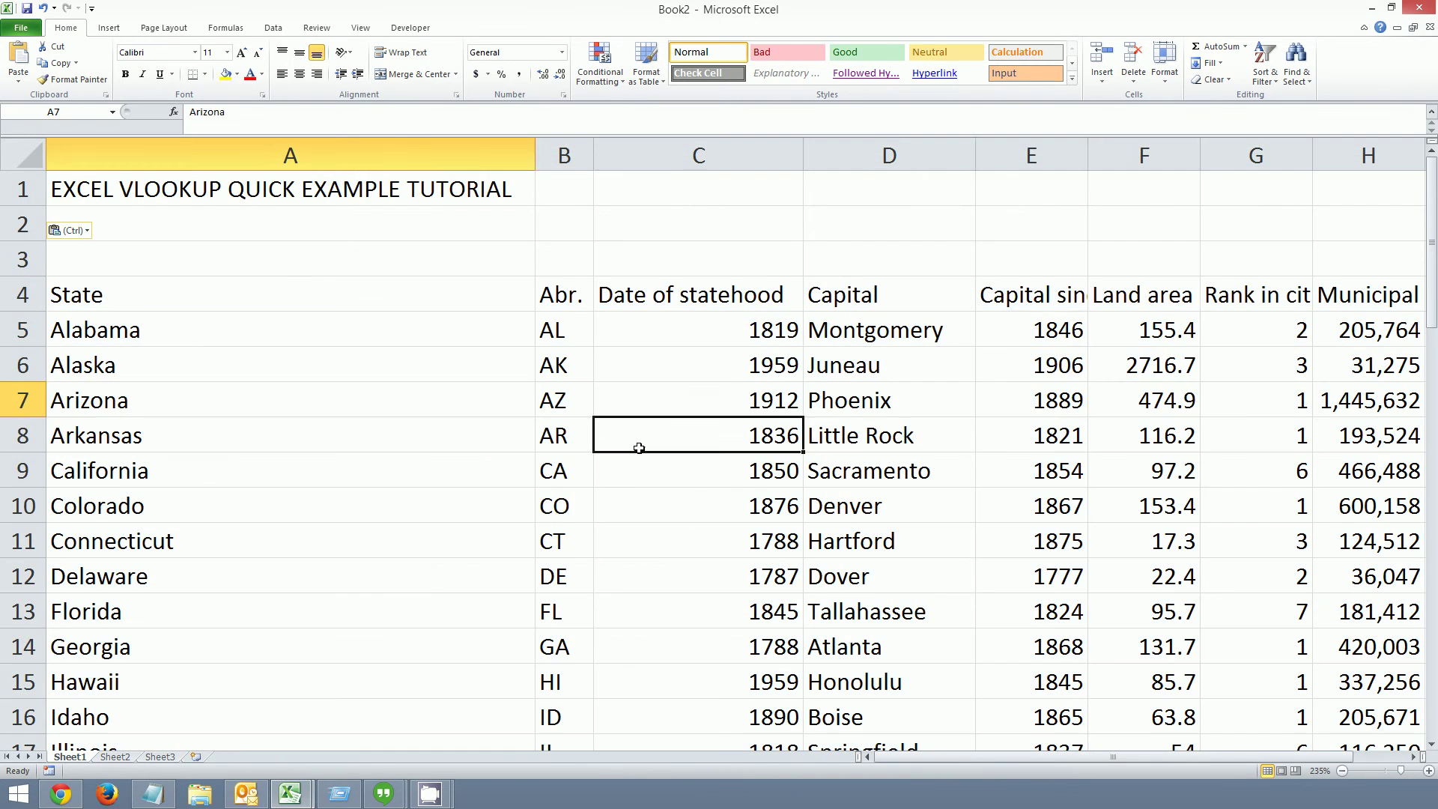
- Delete the extra columns after Capital since
left_click(1030, 339)
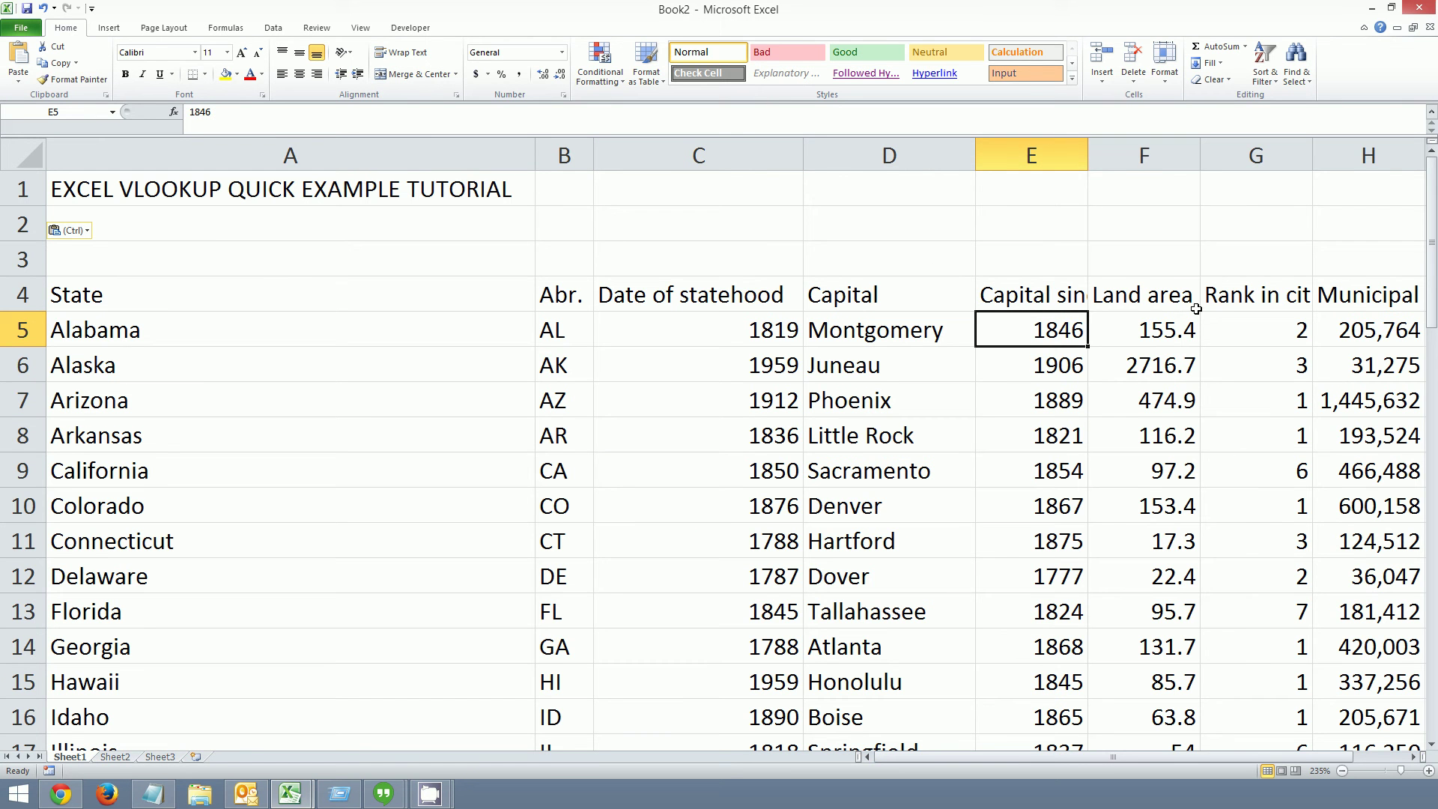
left_click_drag(1120, 157, 1229, 157)
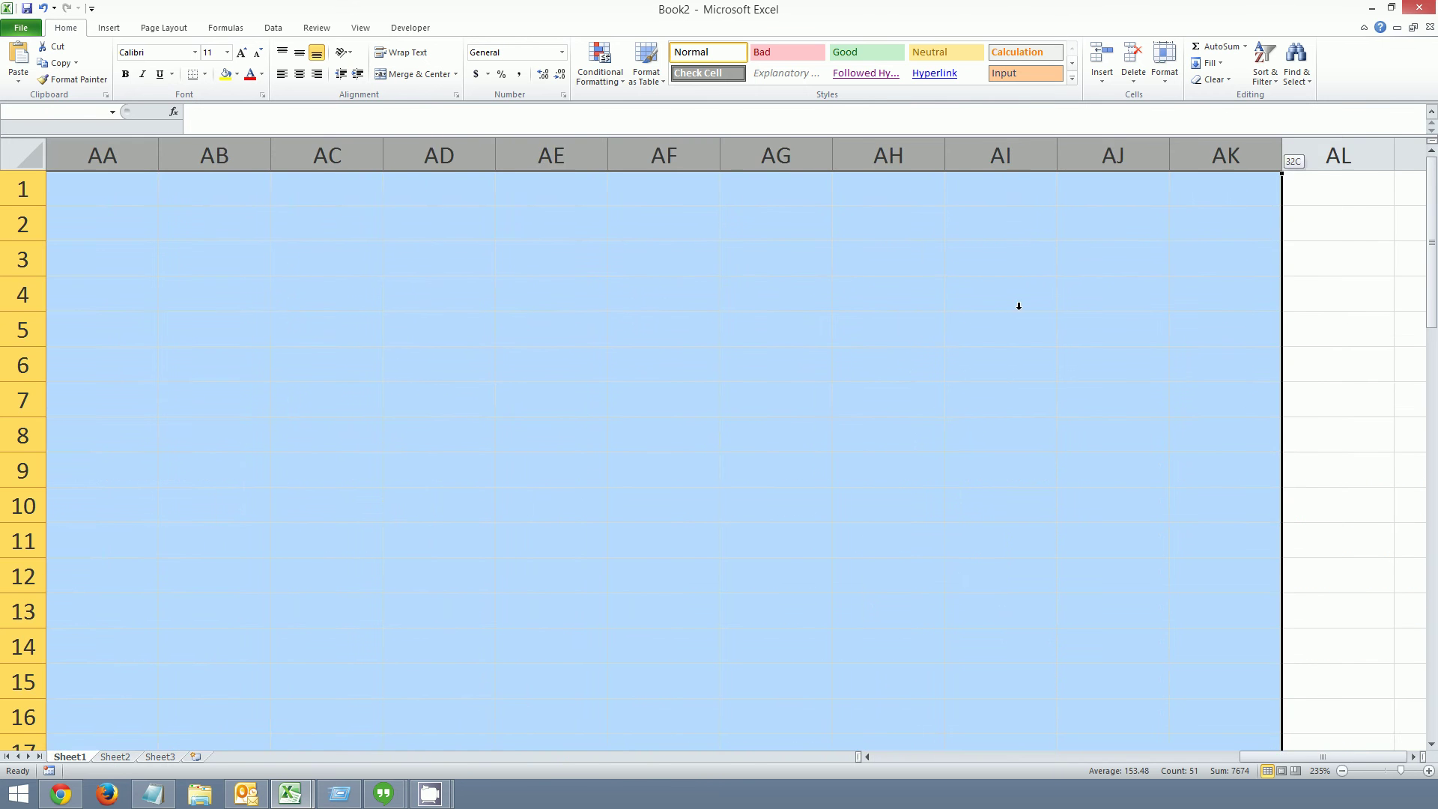
right_click(772, 415)
left_click(794, 520)
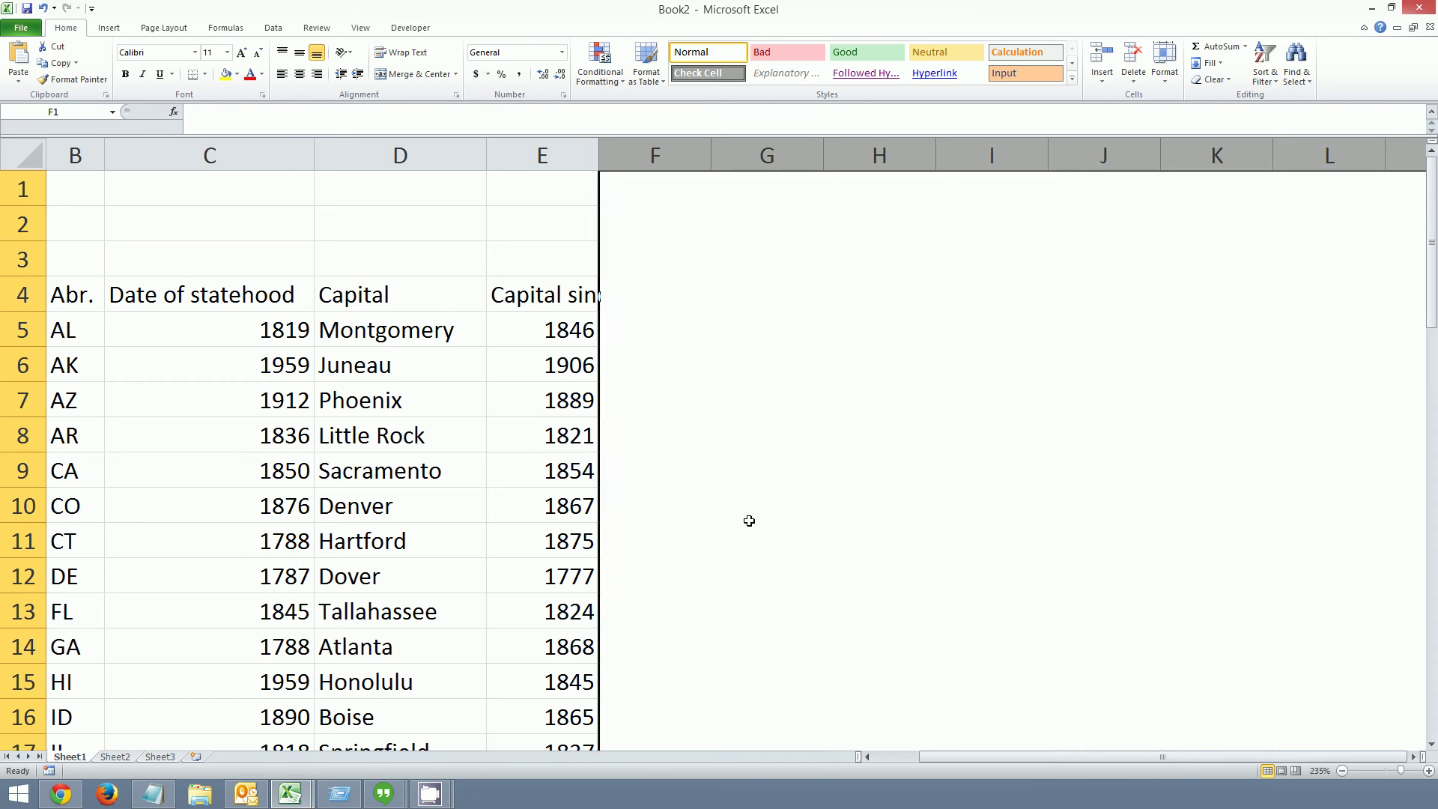
left_click(749, 521)
scroll(749, 521, "left", 1)
left_click(1002, 523)
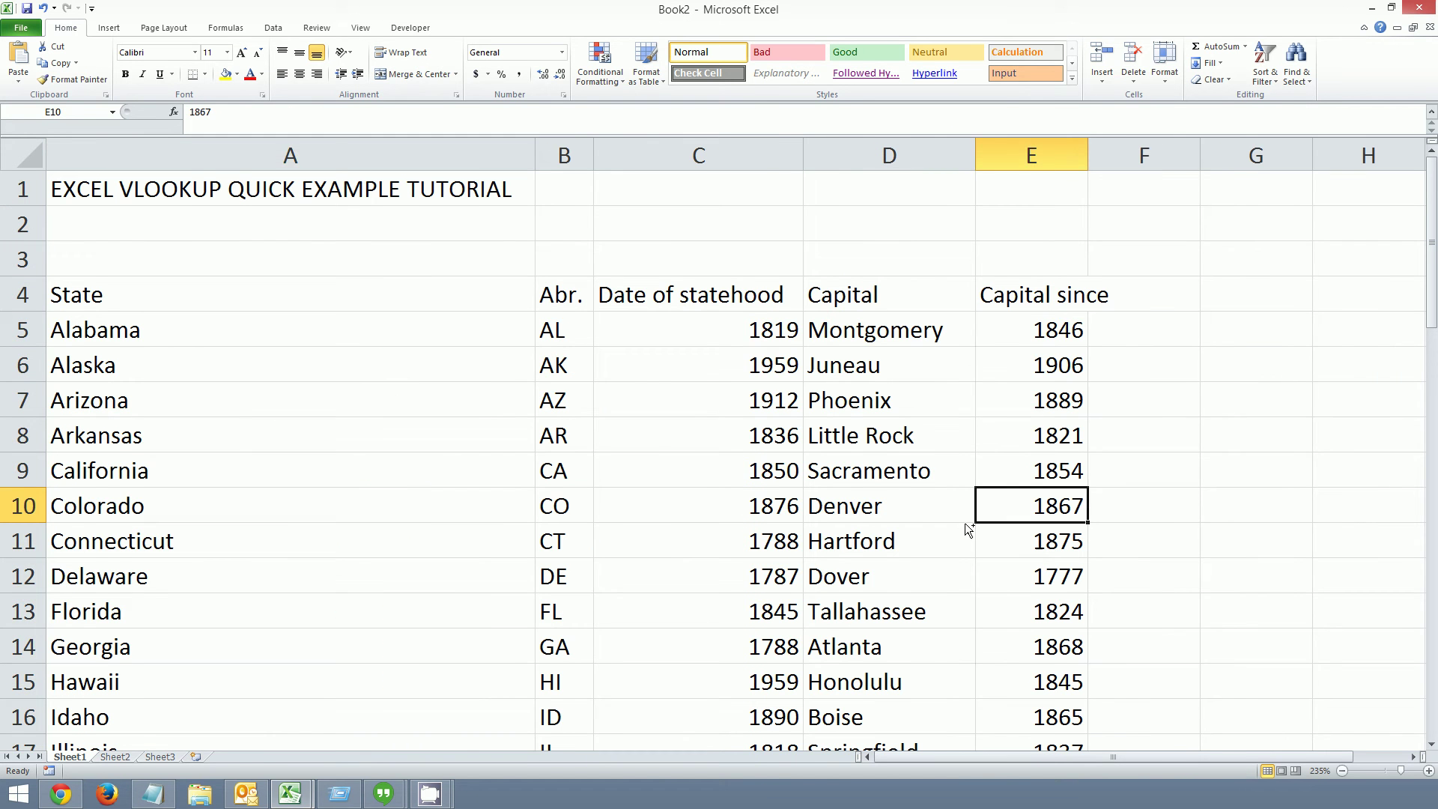
scroll(966, 526, "down", 5)
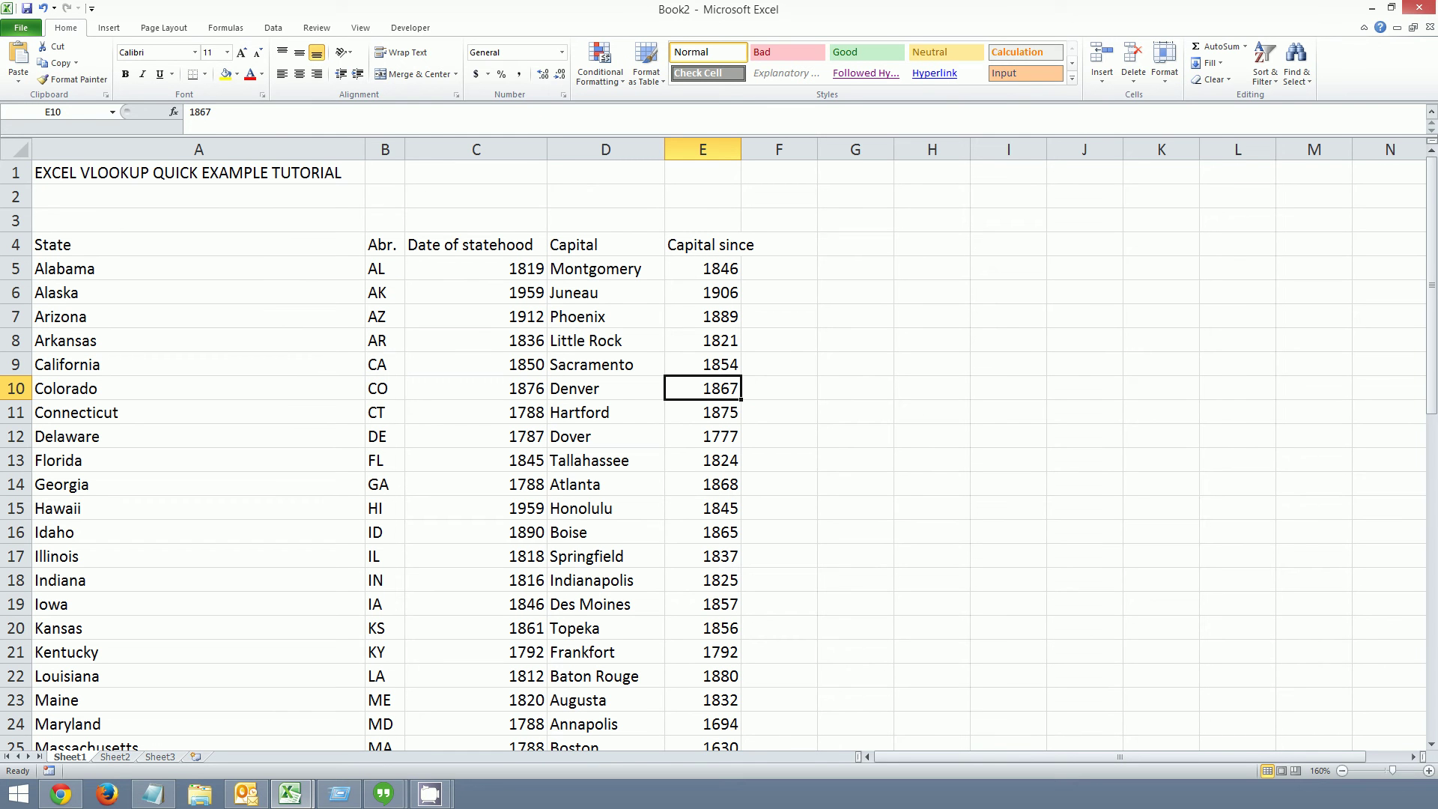
- AutoFit column E to its Capital since heading
left_click(22, 152)
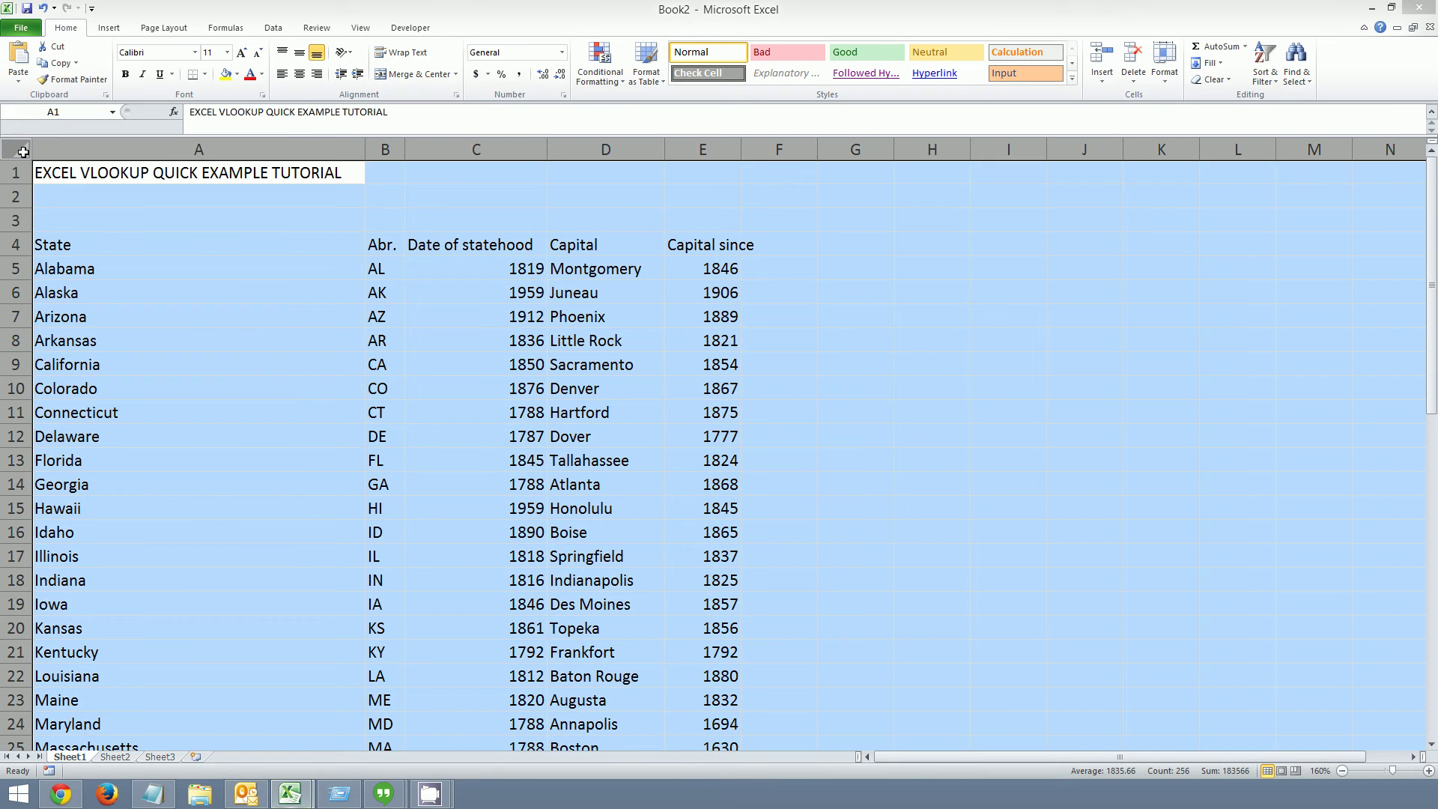
double_click(537, 149)
left_click(732, 313)
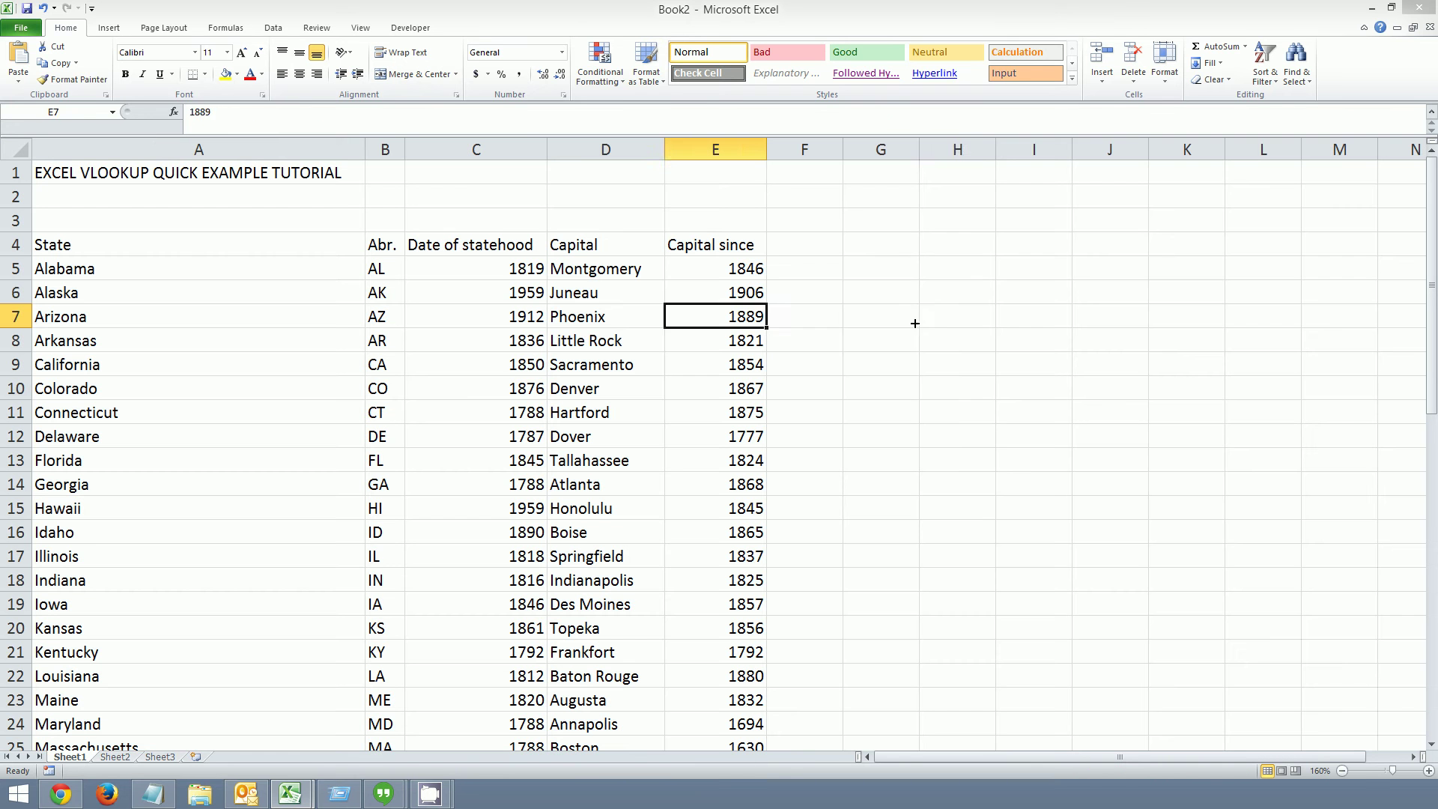
left_click(929, 313)
- Center the values in columns C through E
left_click(21, 150)
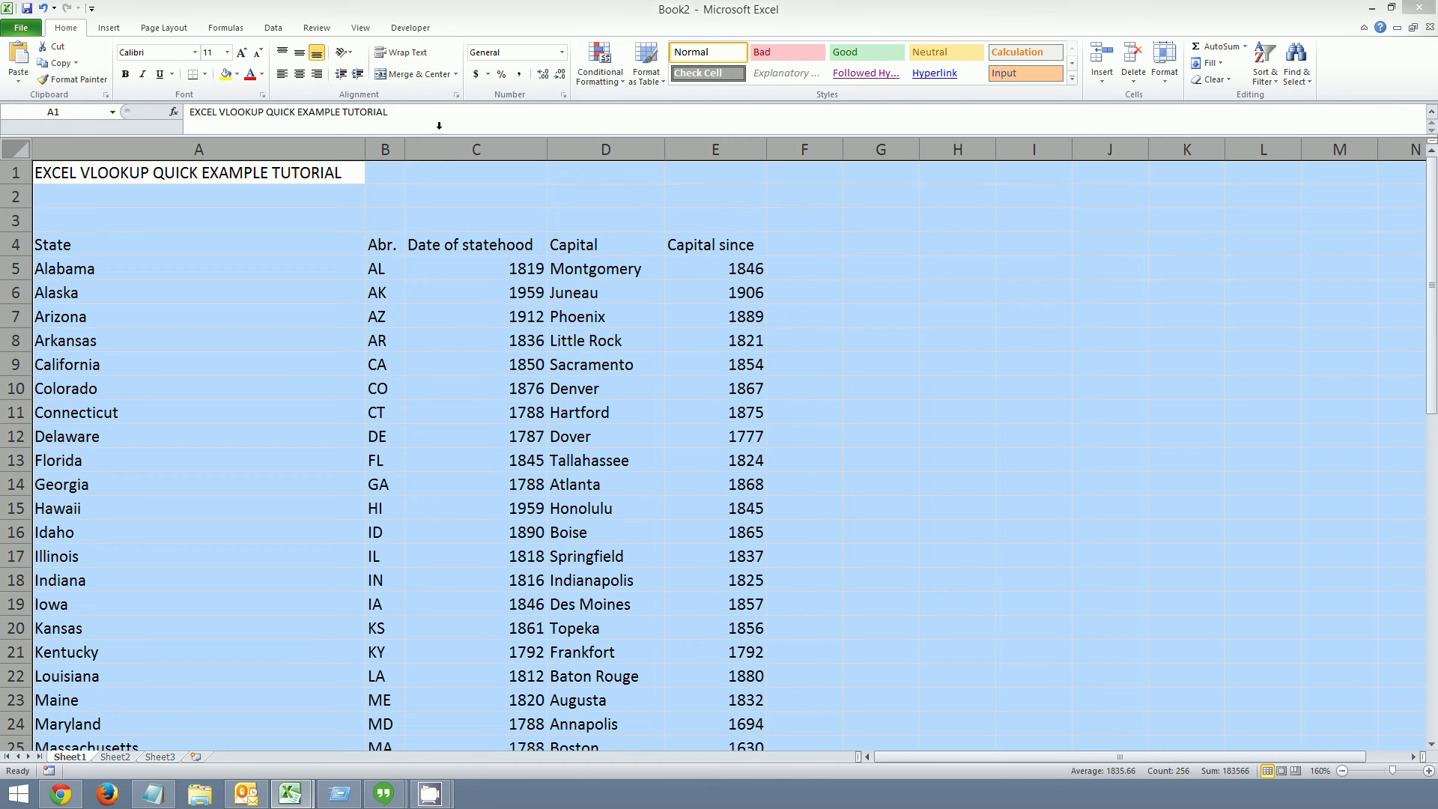
left_click(595, 220)
left_click_drag(477, 149, 704, 157)
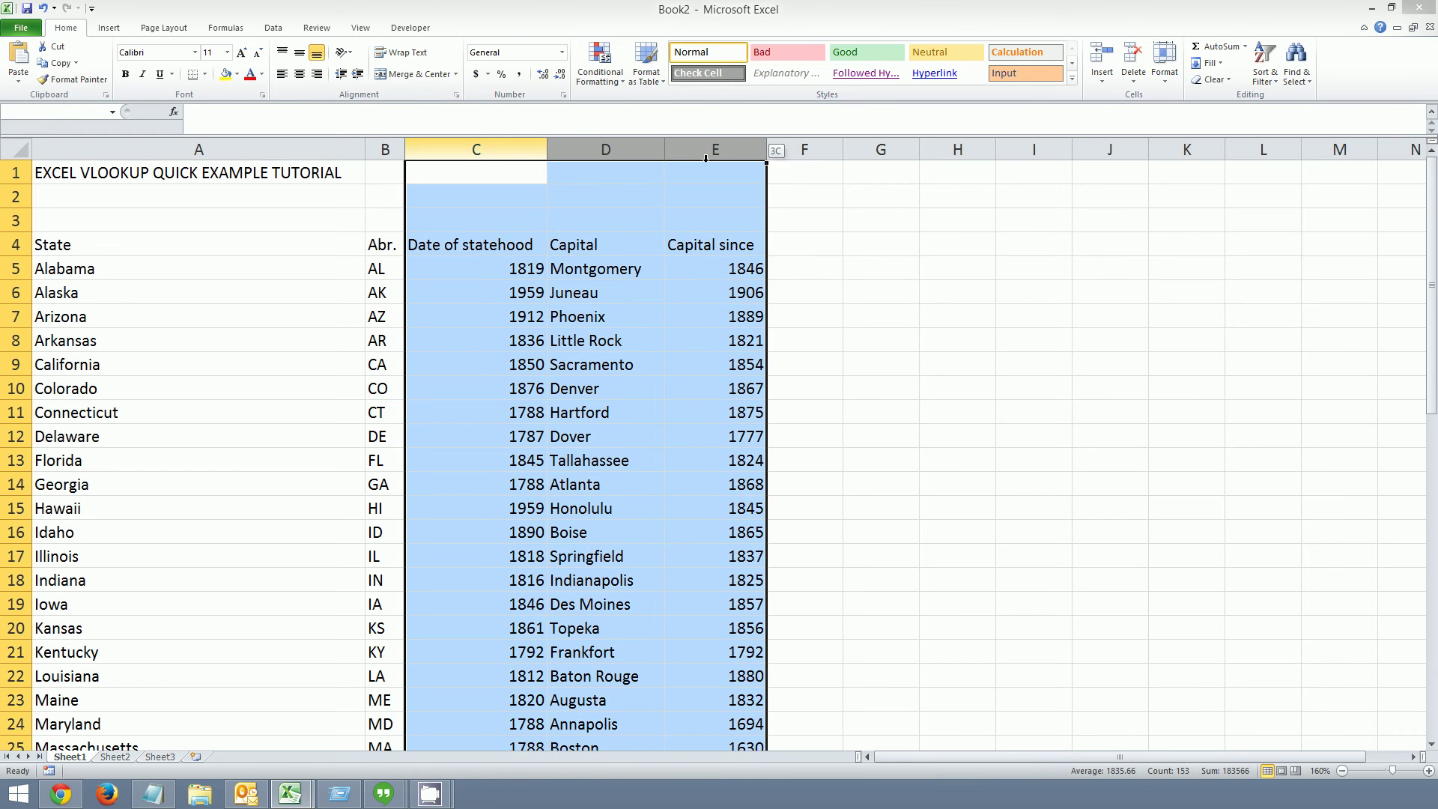
left_click(299, 73)
- Type the label 'Input' in G3, leaving G4 empty for the state name
left_click(876, 382)
left_click(881, 247)
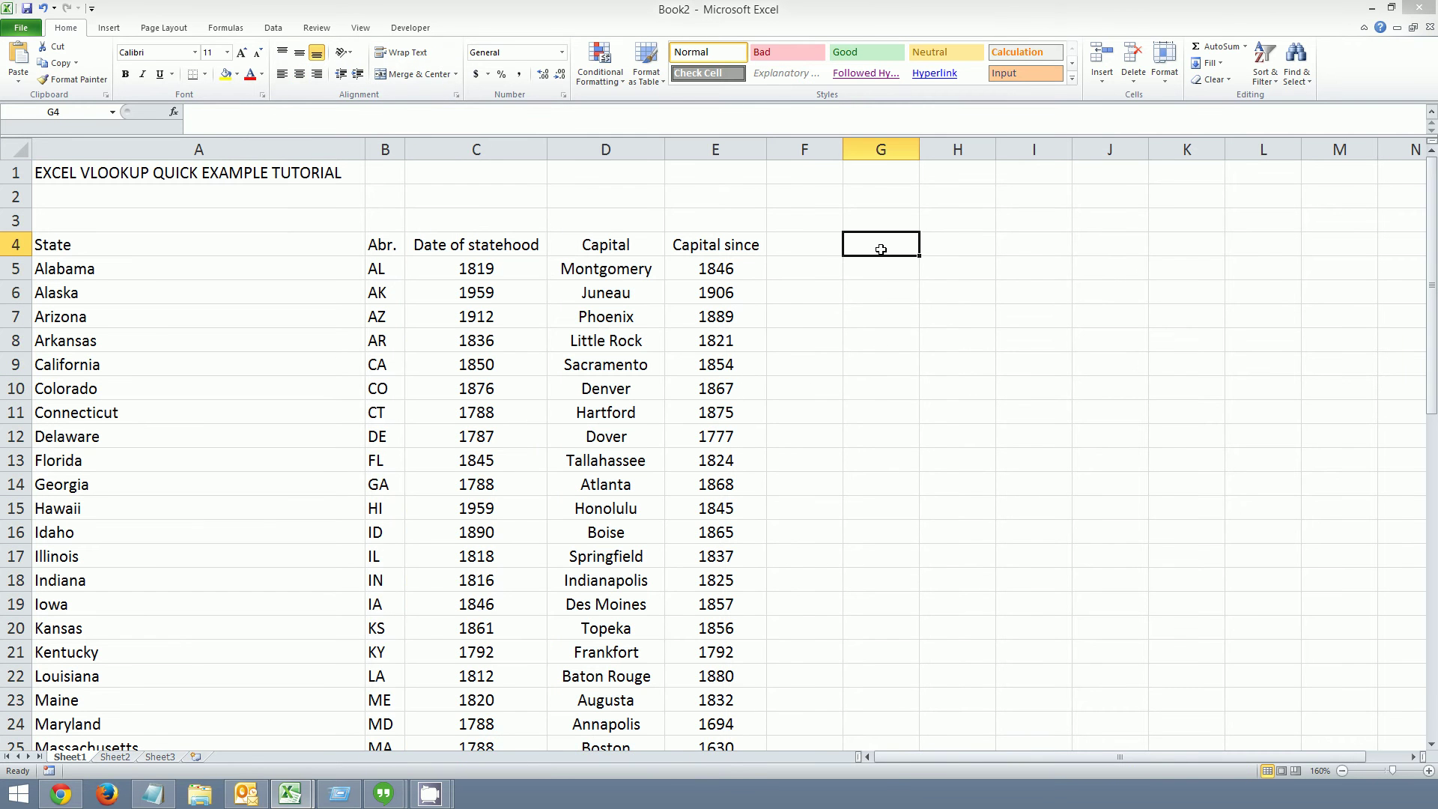
key("Up")
key("Down")
key("Up")
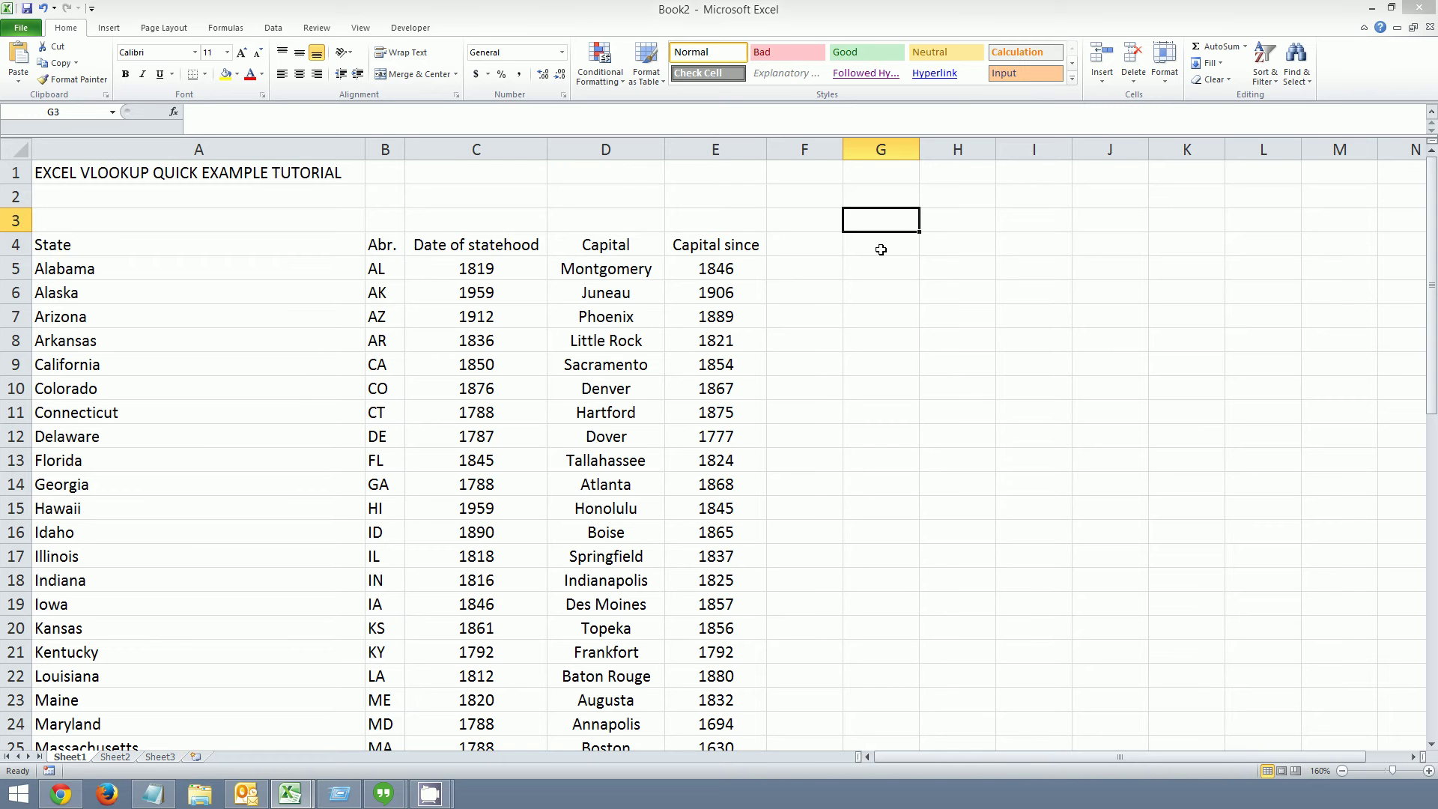
key("Down")
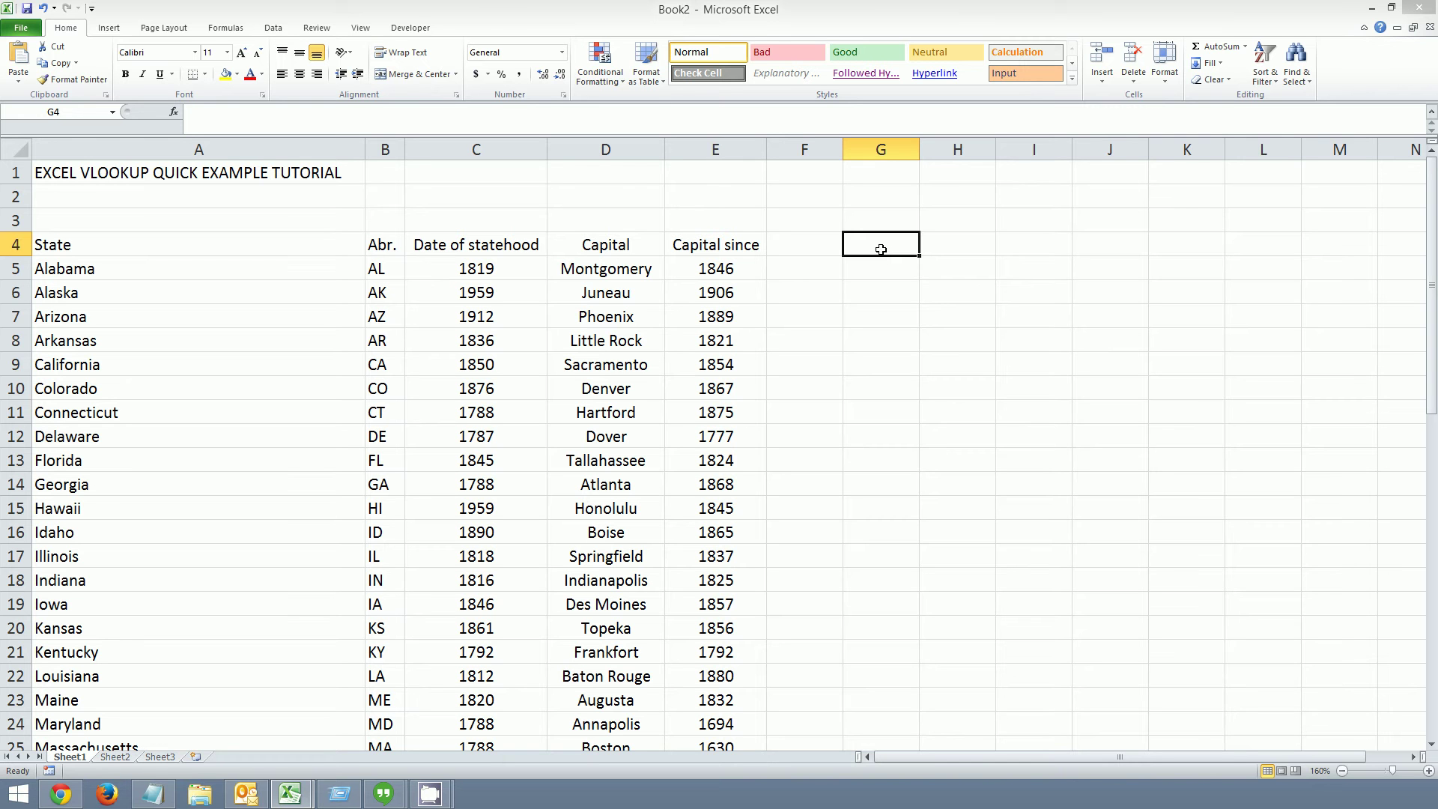
type("Illinoi")
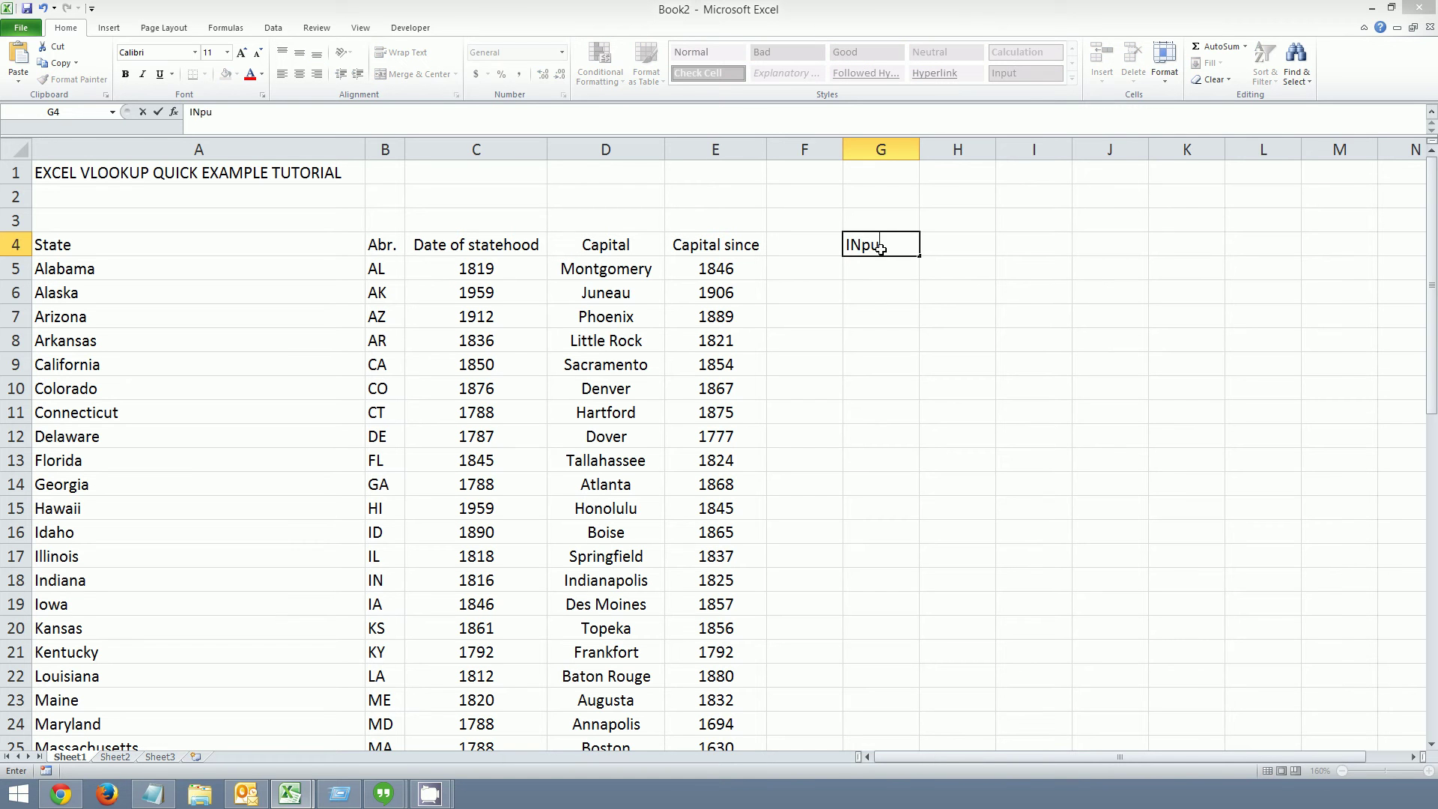
key("BackSpace")
key("BackSpace")
key("BackSpace")
key("BackSpace")
key("BackSpace")
key("BackSpace")
key("BackSpace")
key("Up")
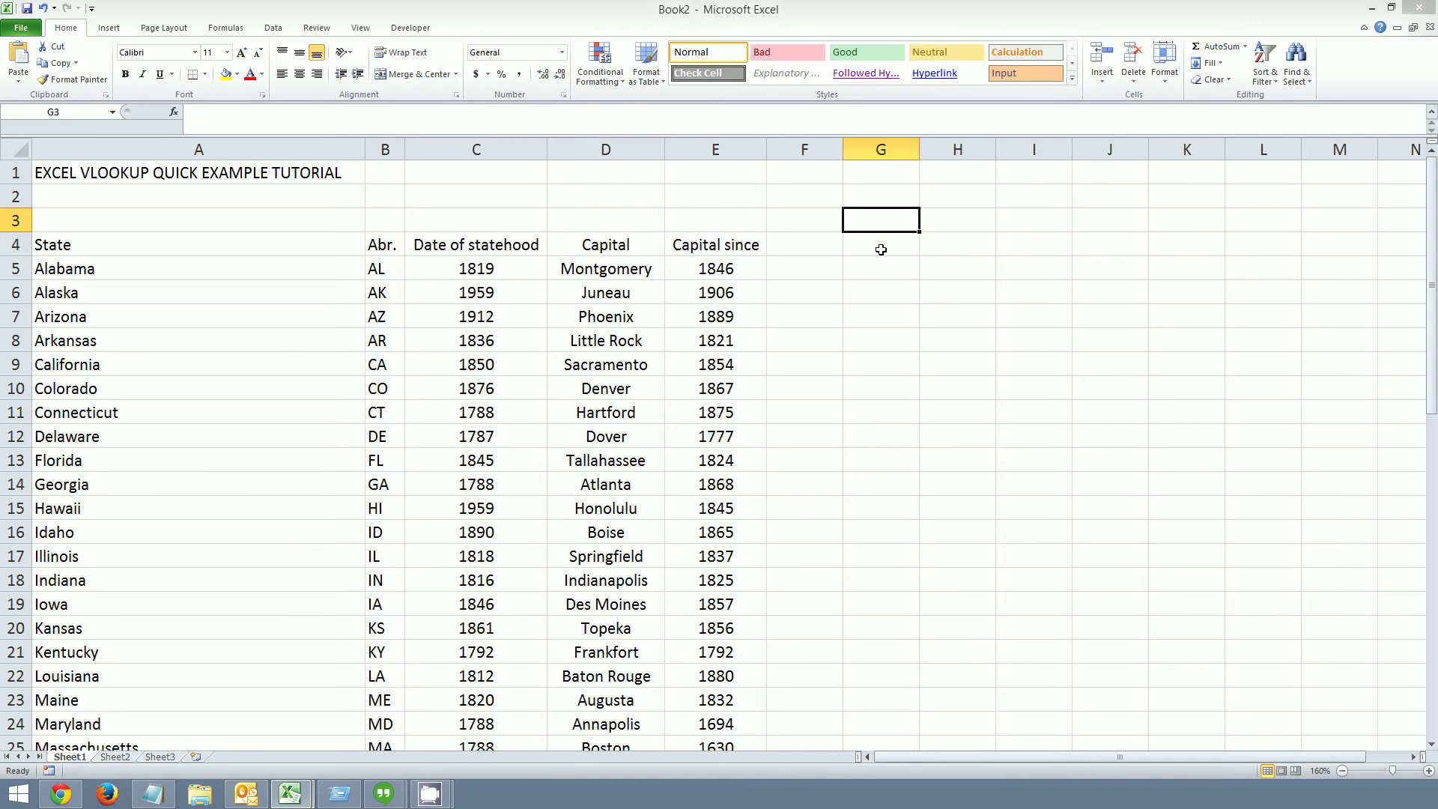
type("Input")
key("Return")
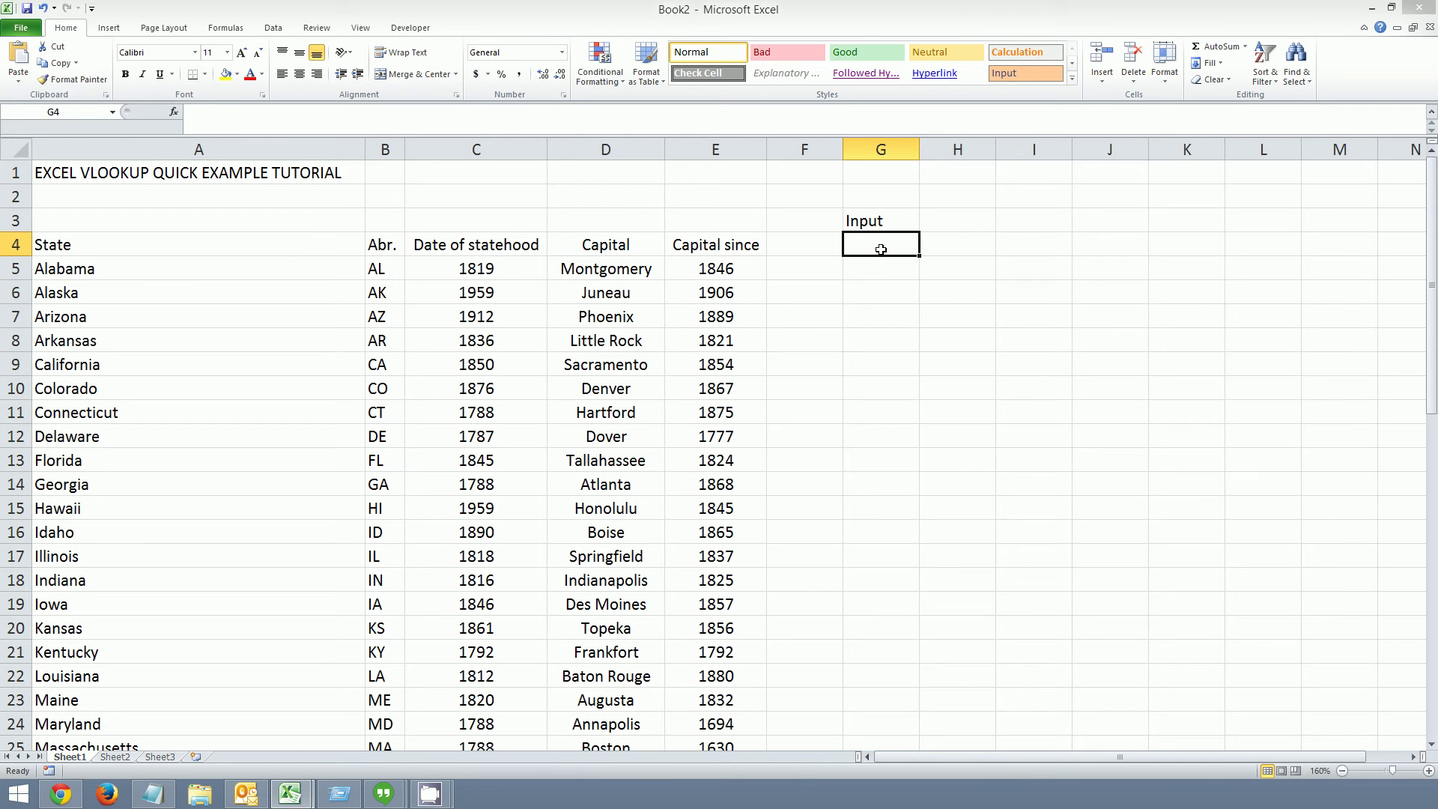
key("Down")
key("Up")
key("Down")
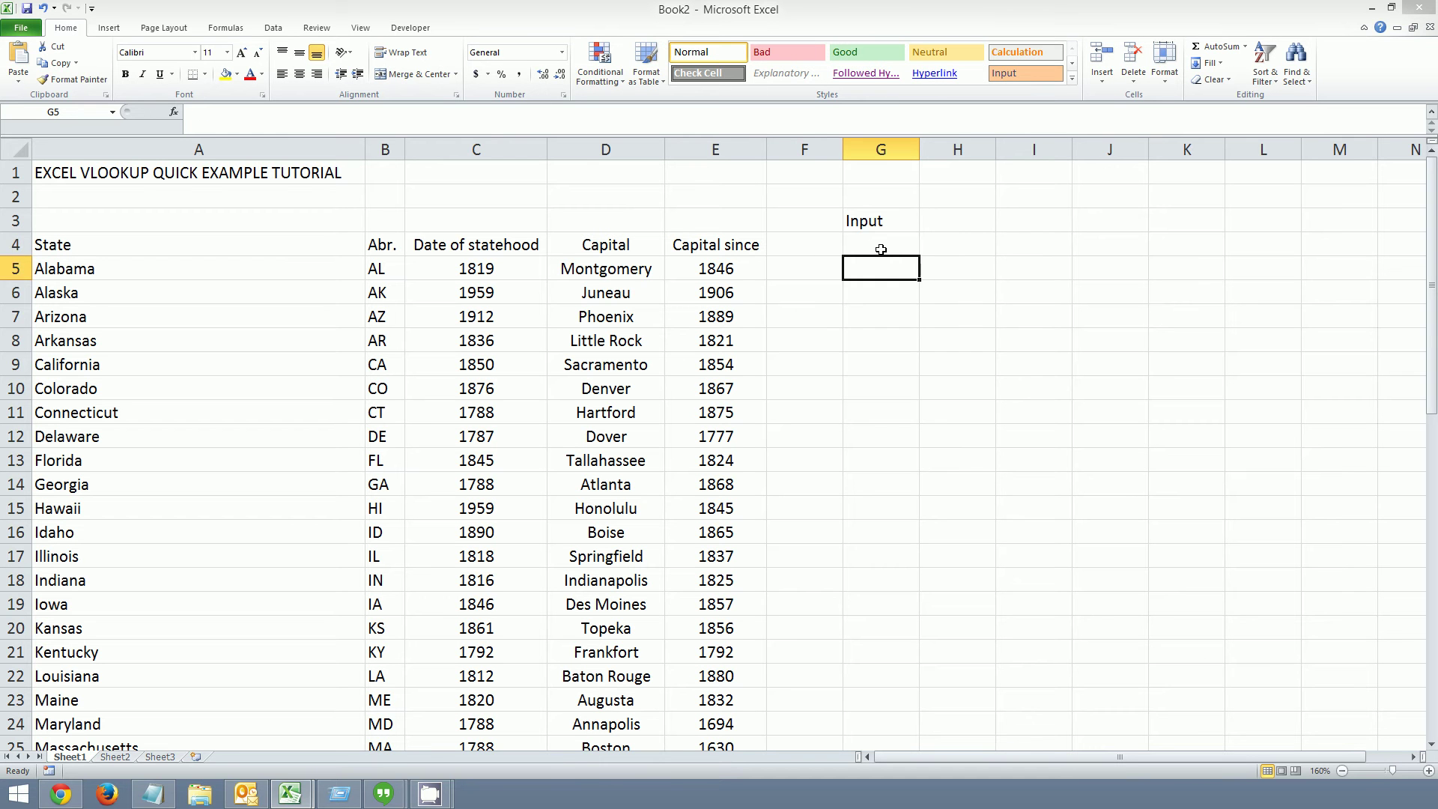
key("Up")
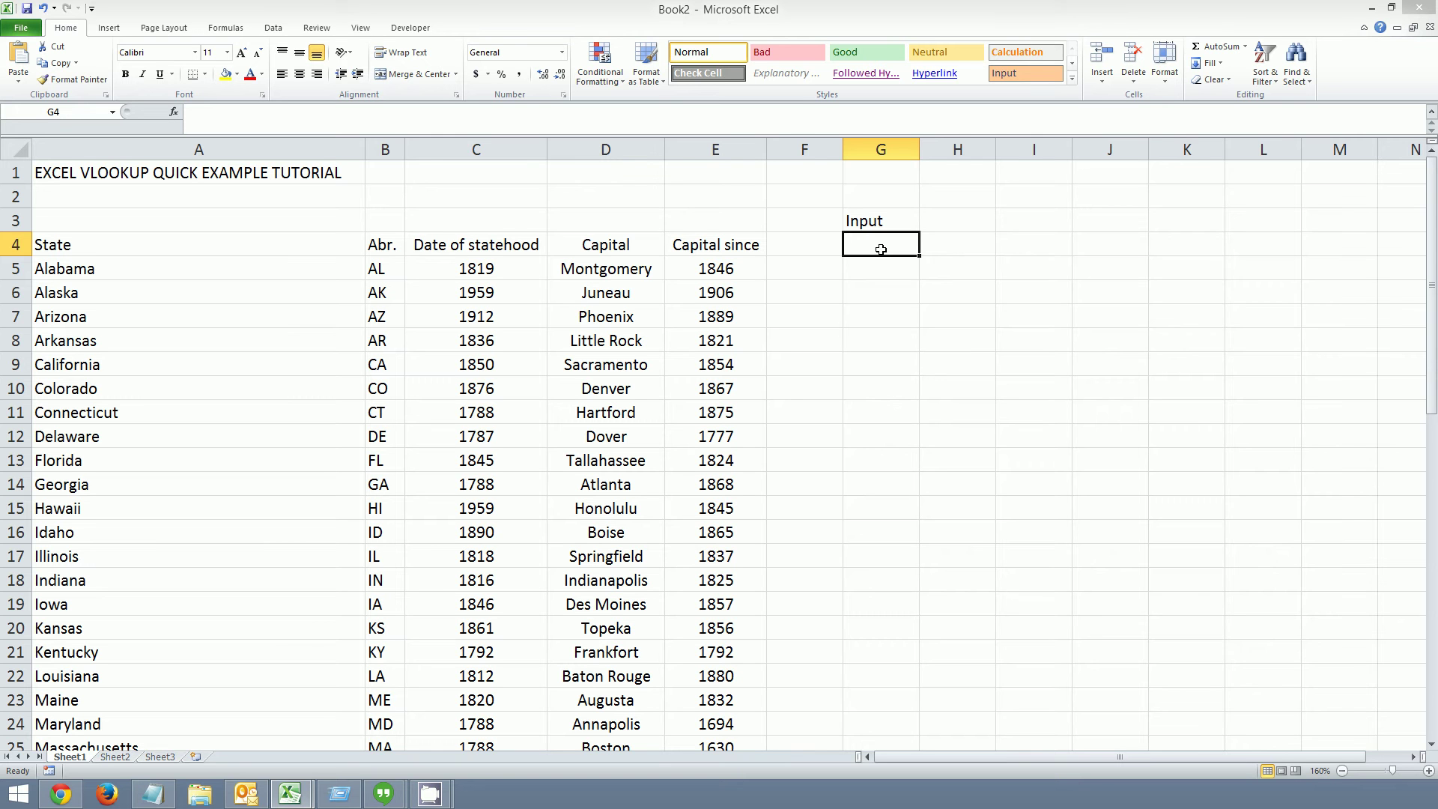
key("Up")
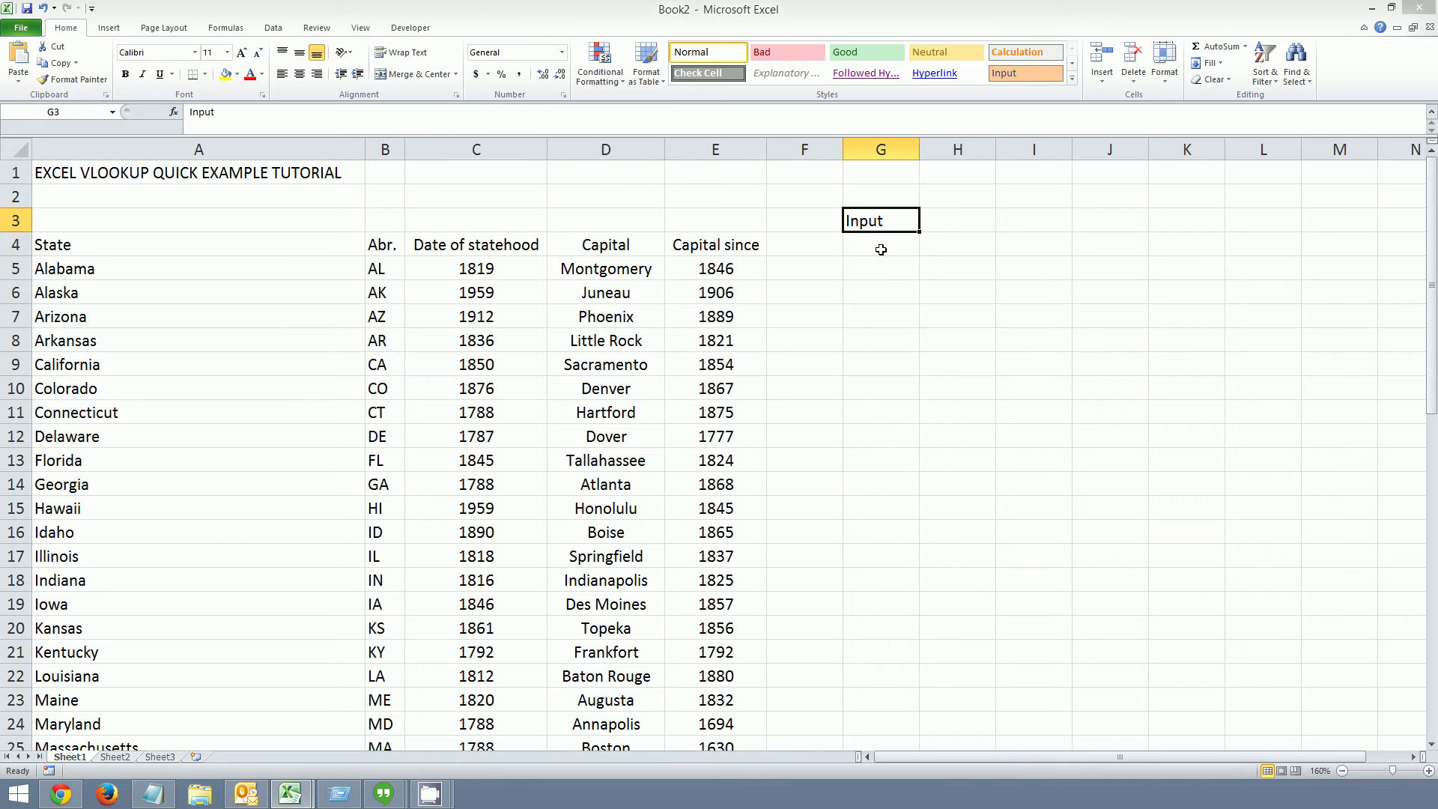
left_click(881, 250)
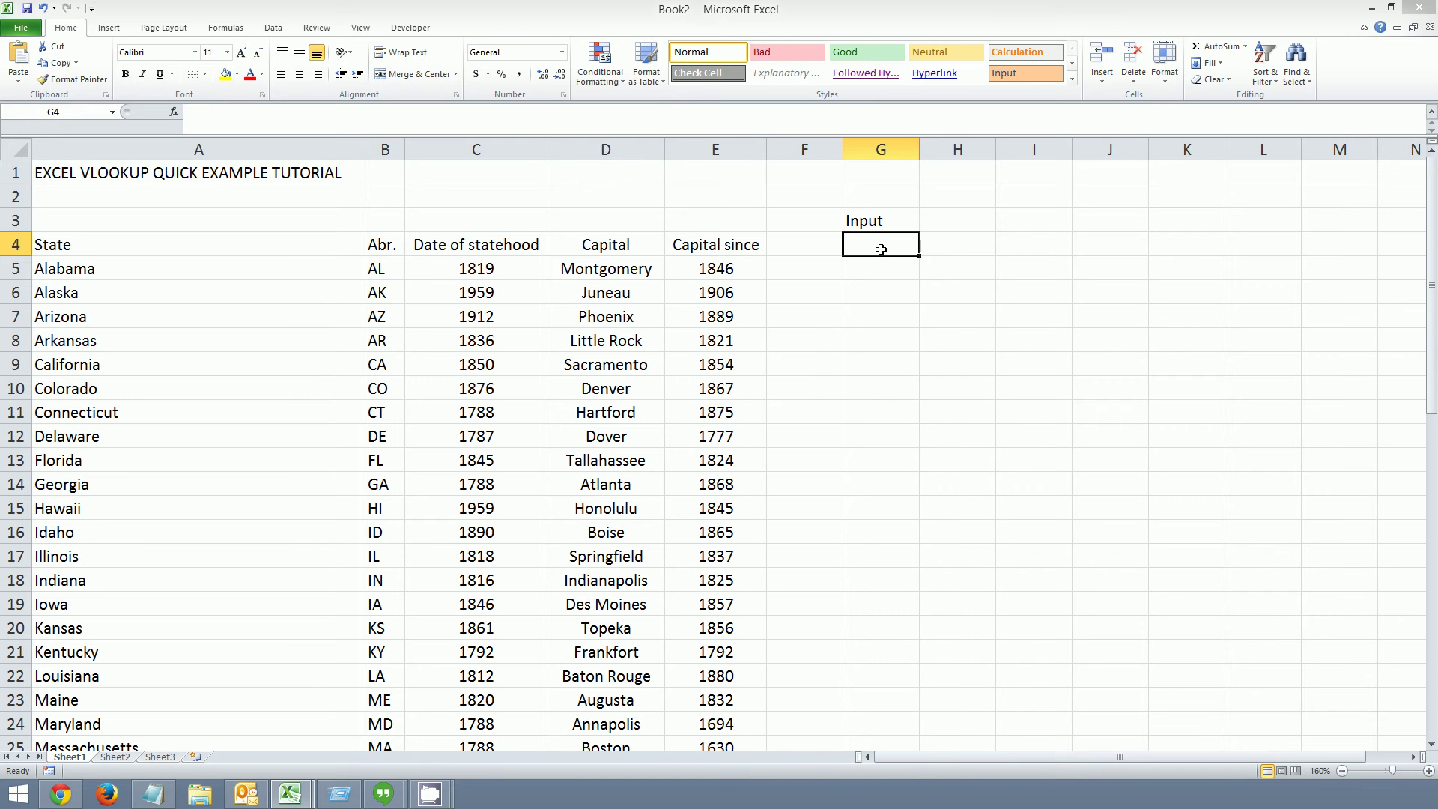
key("Right")
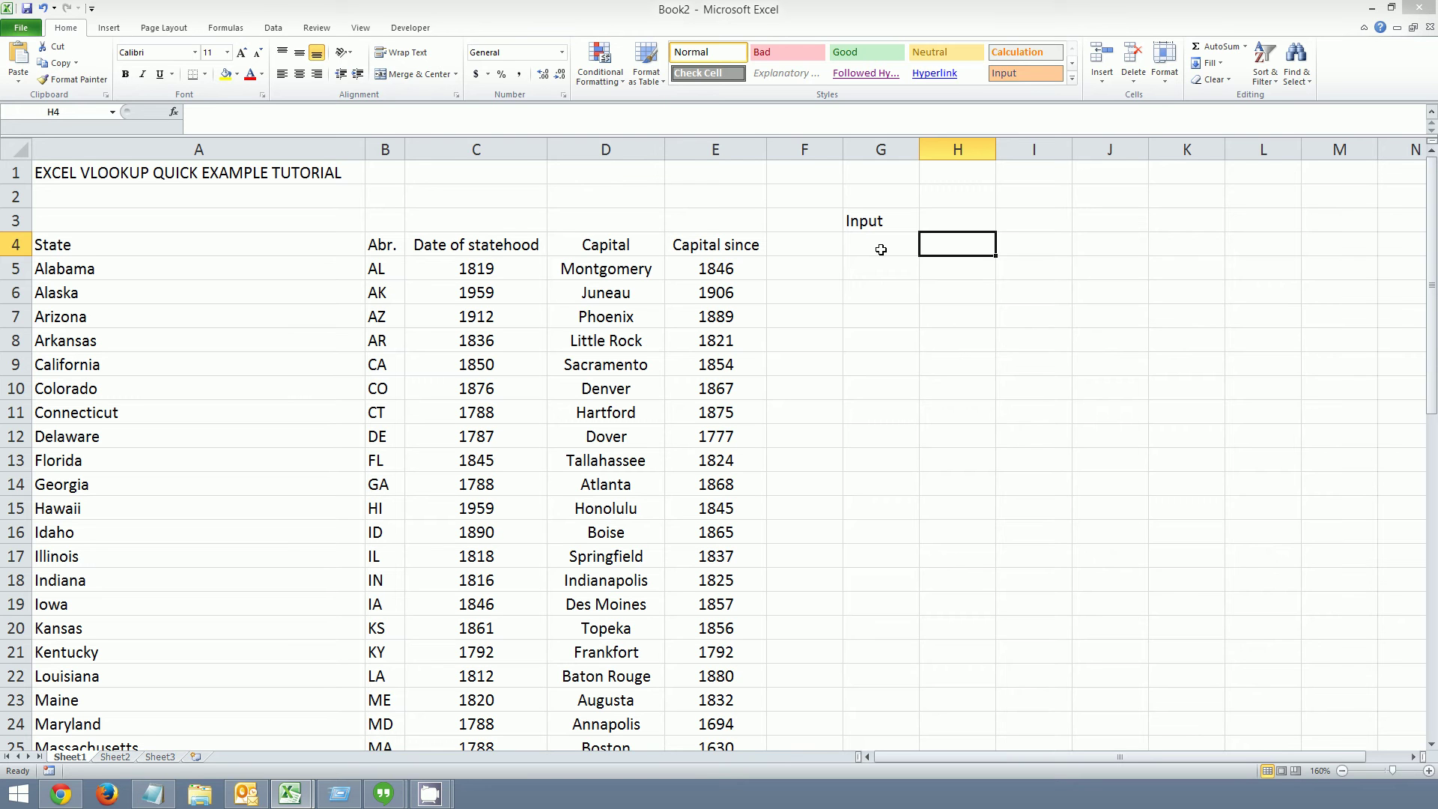
- Begin H4's formula as =vlookup(G4,A:E, using G4 and columns A–E
type("=")
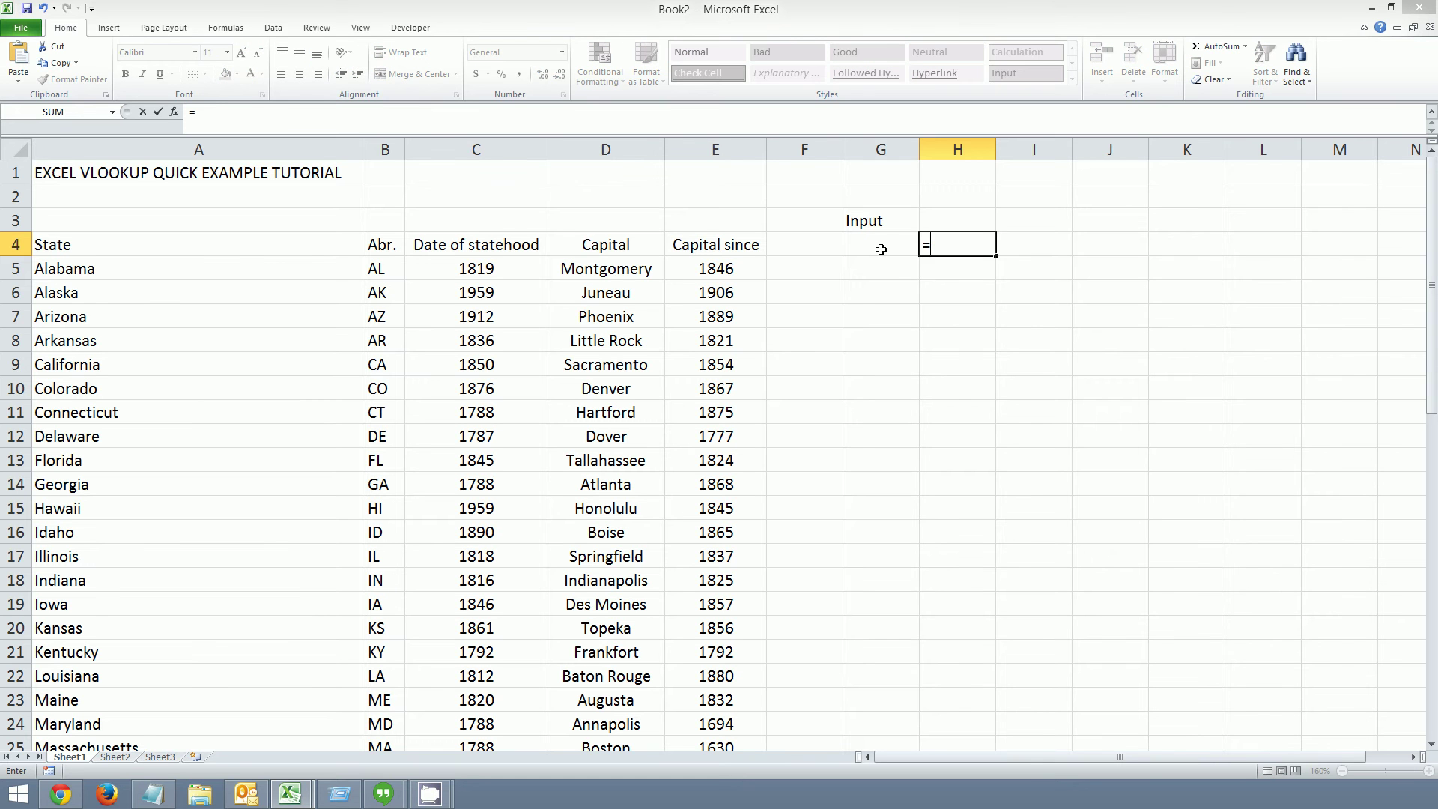
type("vlookup")
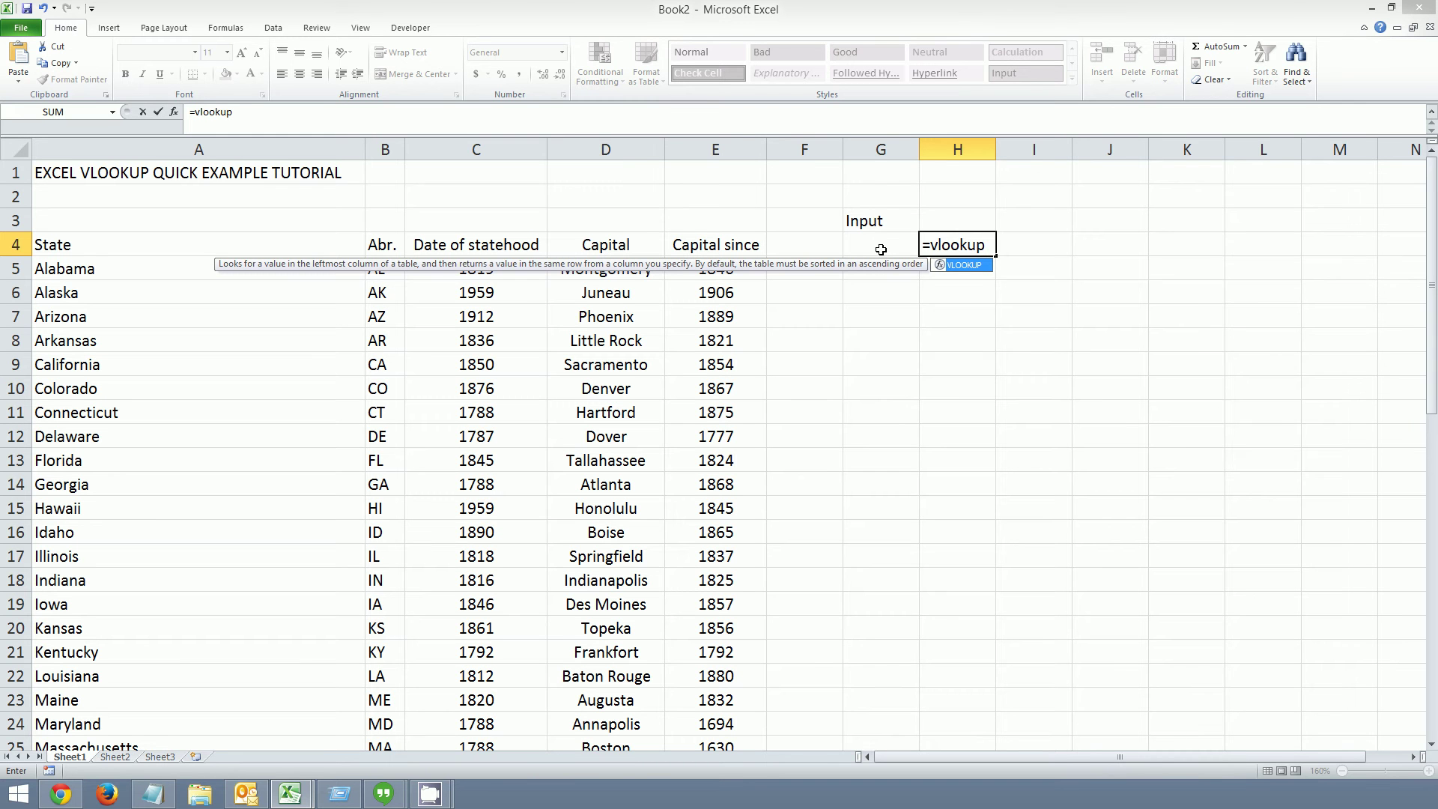
type("(")
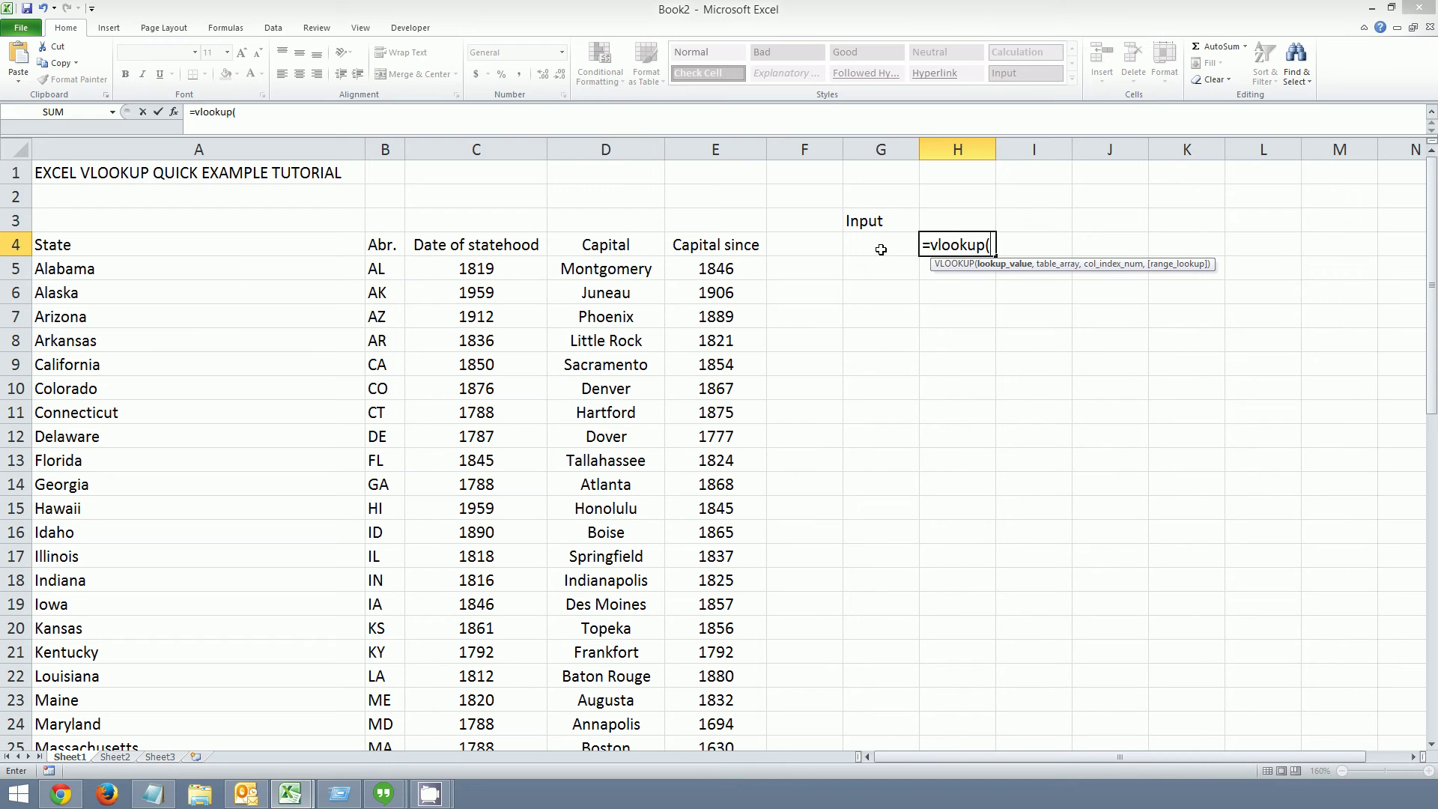
left_click(880, 249)
type(",")
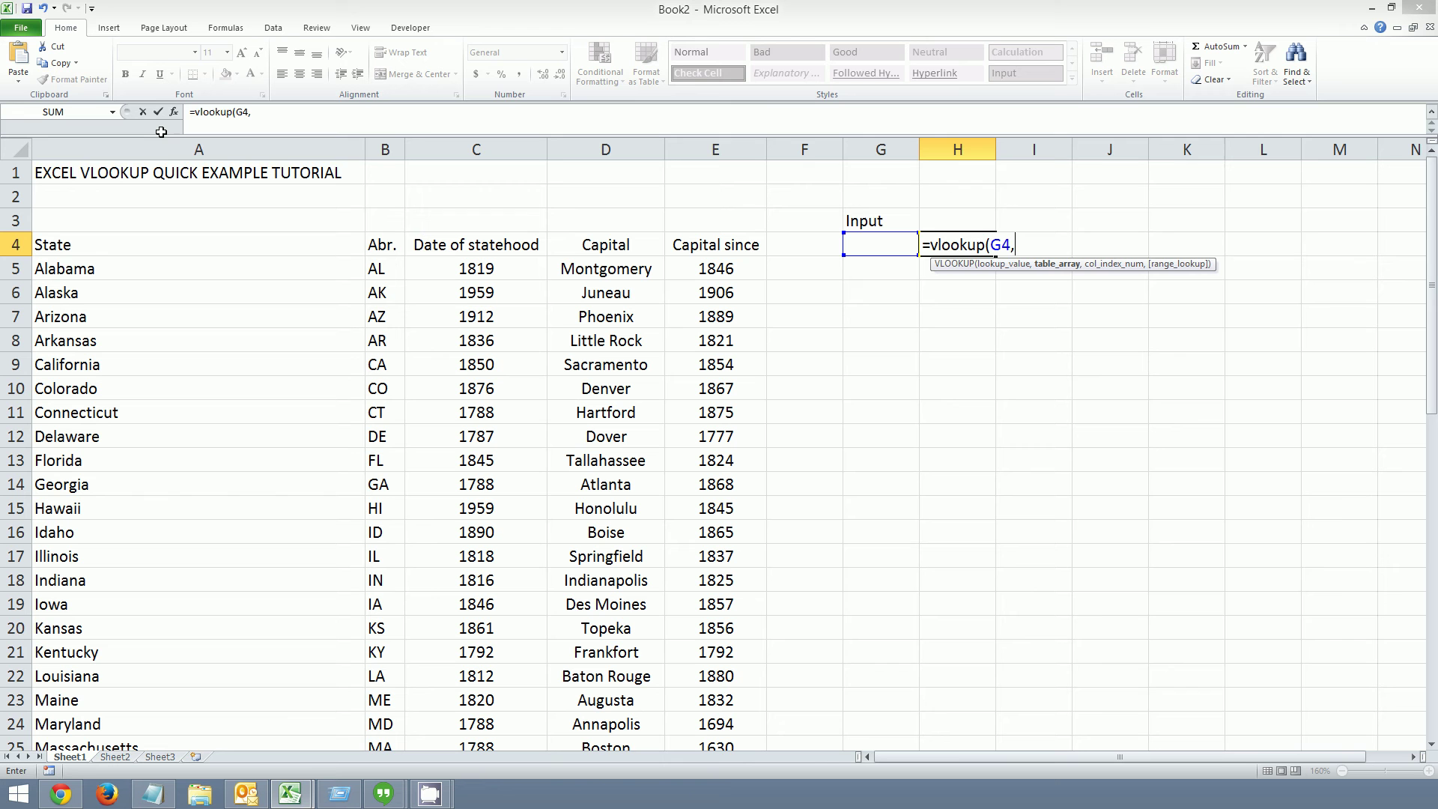
left_click(269, 146)
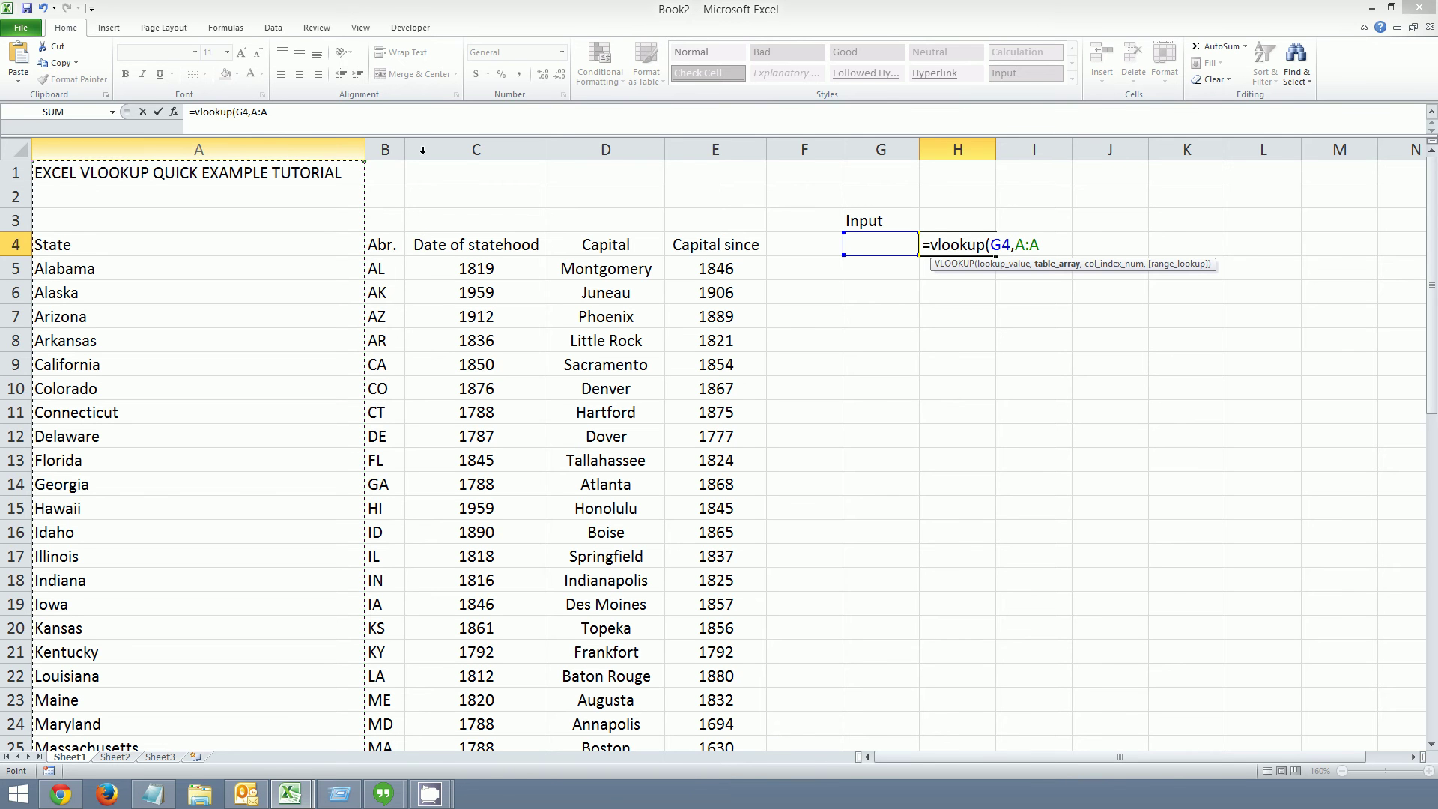
left_click_drag(422, 150, 470, 153)
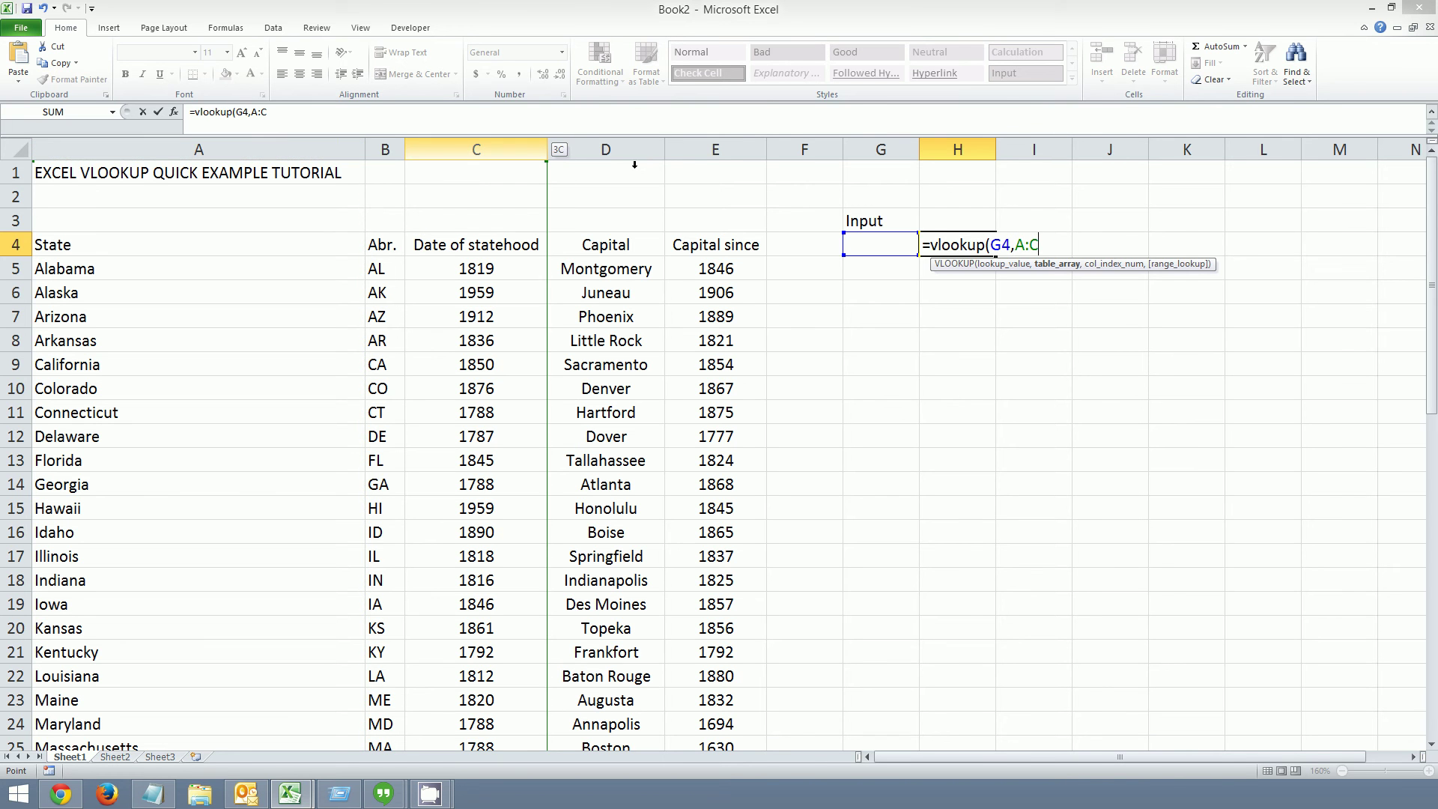
left_click_drag(711, 170, 749, 189)
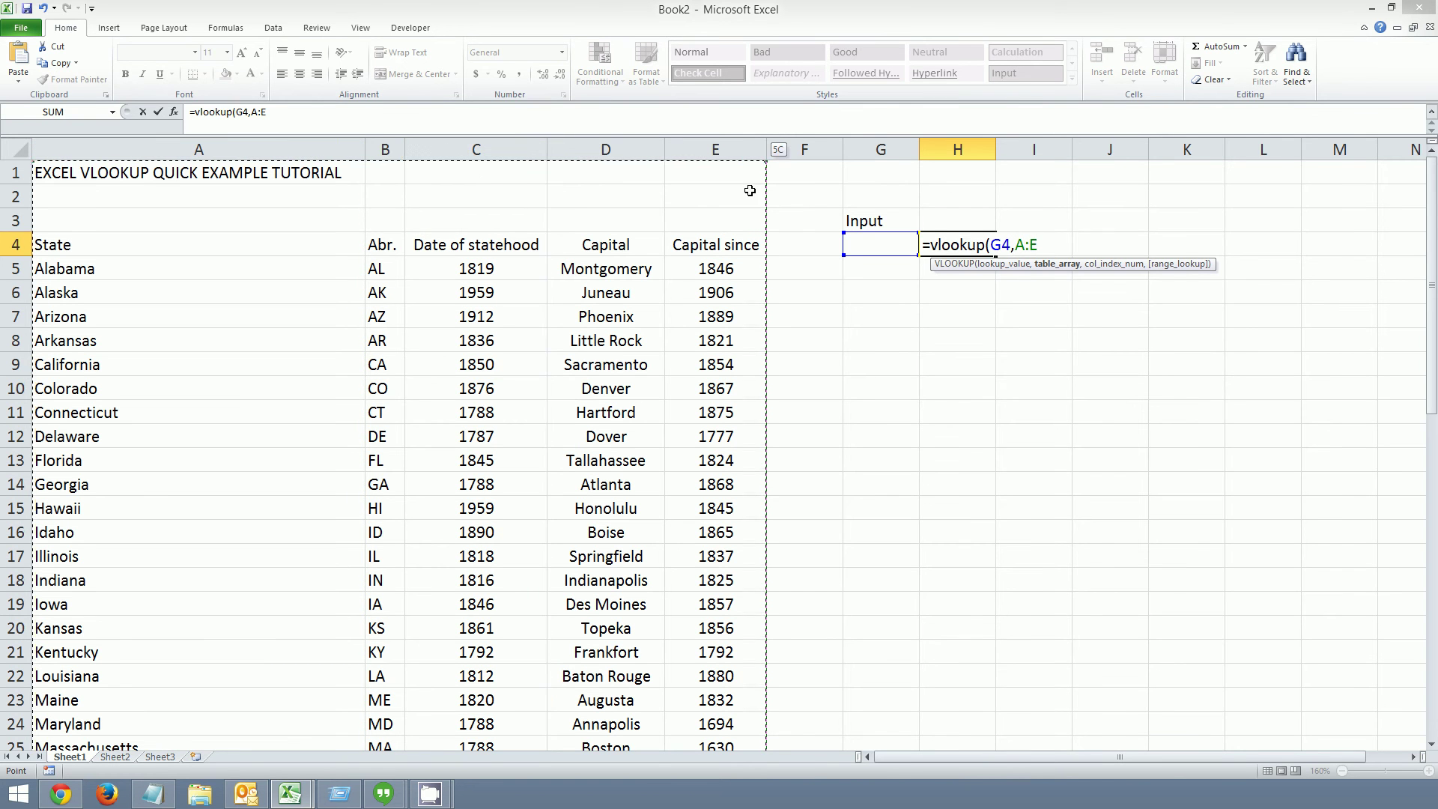
left_click(354, 121)
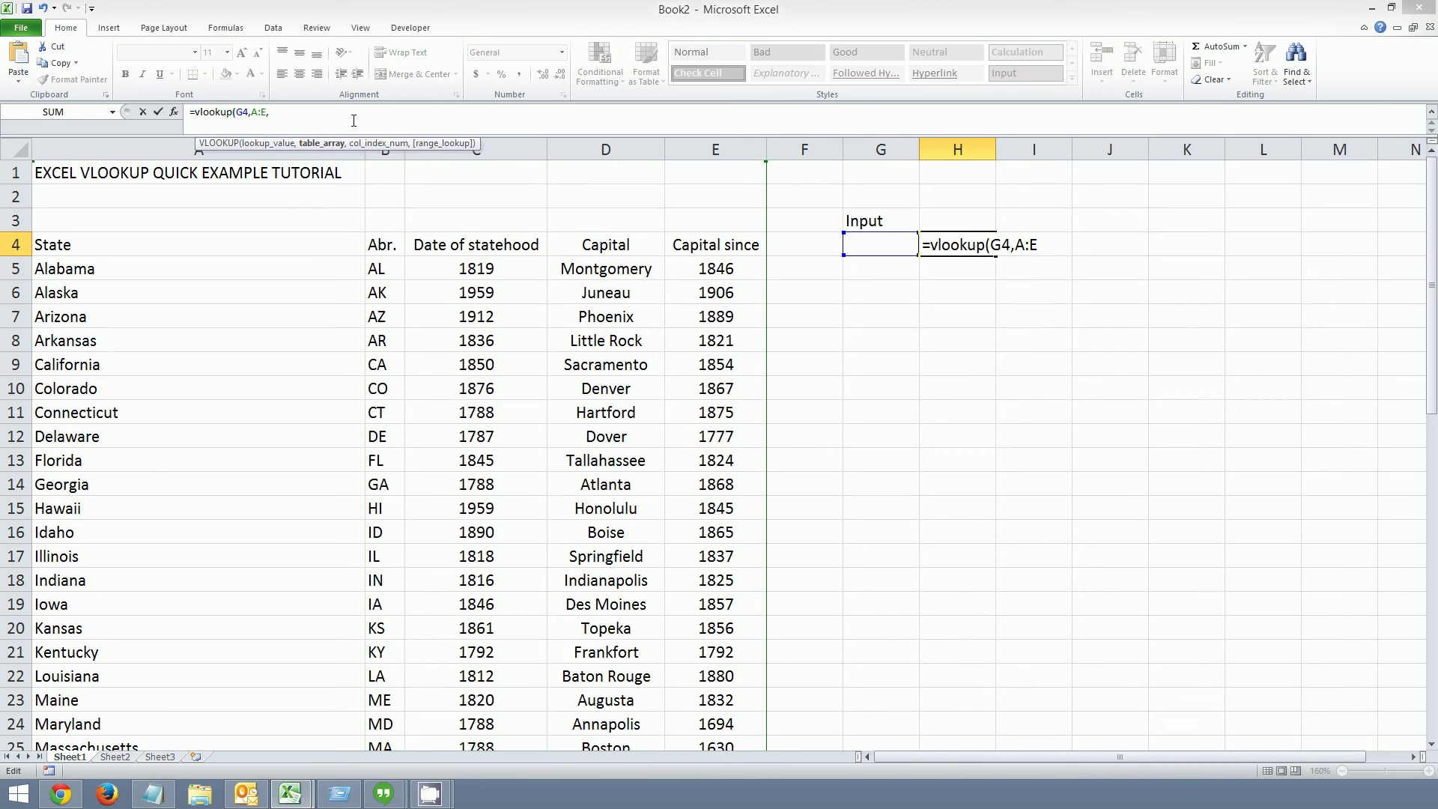
- Complete H4 as =VLOOKUP(G4,A:E,2,FALSE), showing #N/A while G4 is empty
type(",")
type("2,")
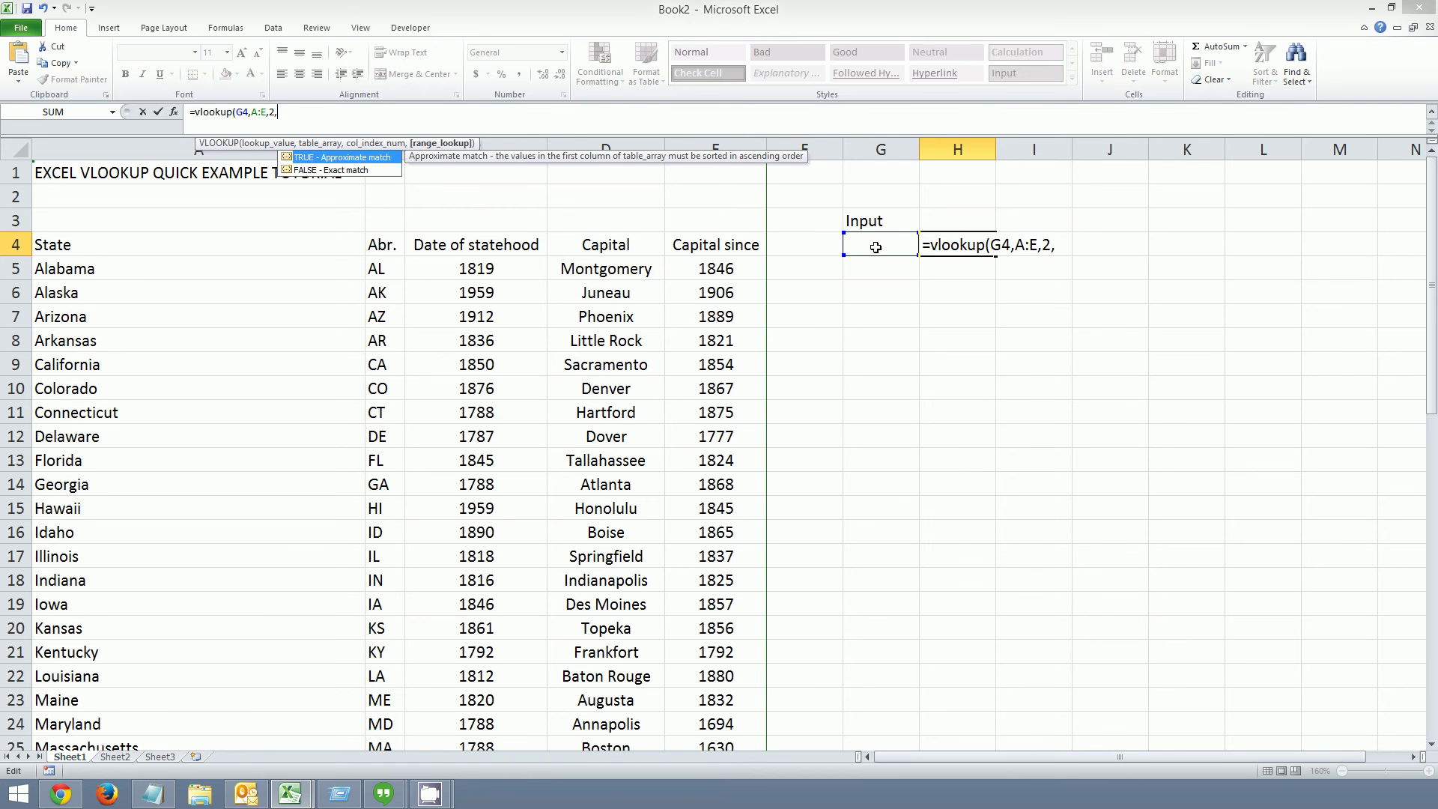
left_click(298, 111)
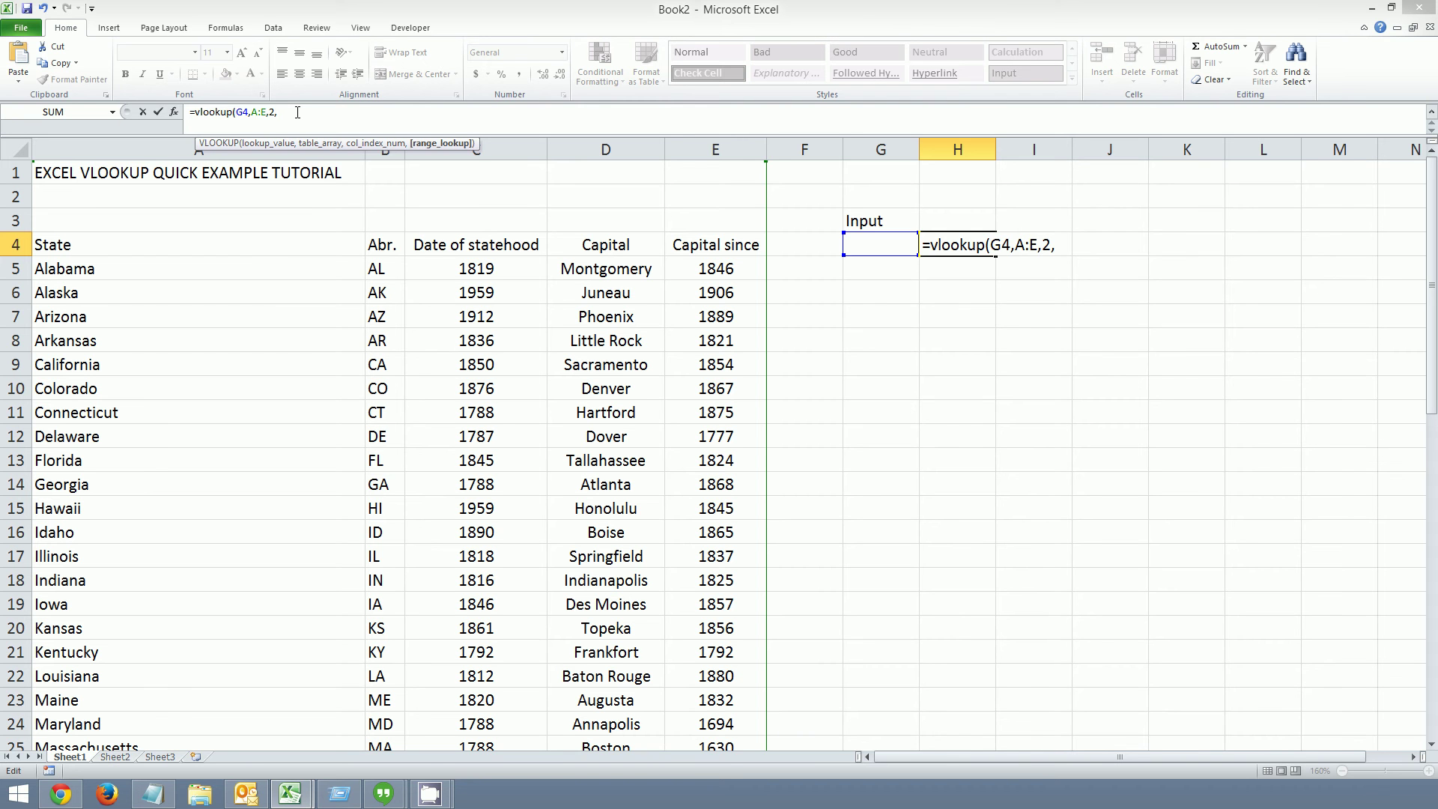
type("f")
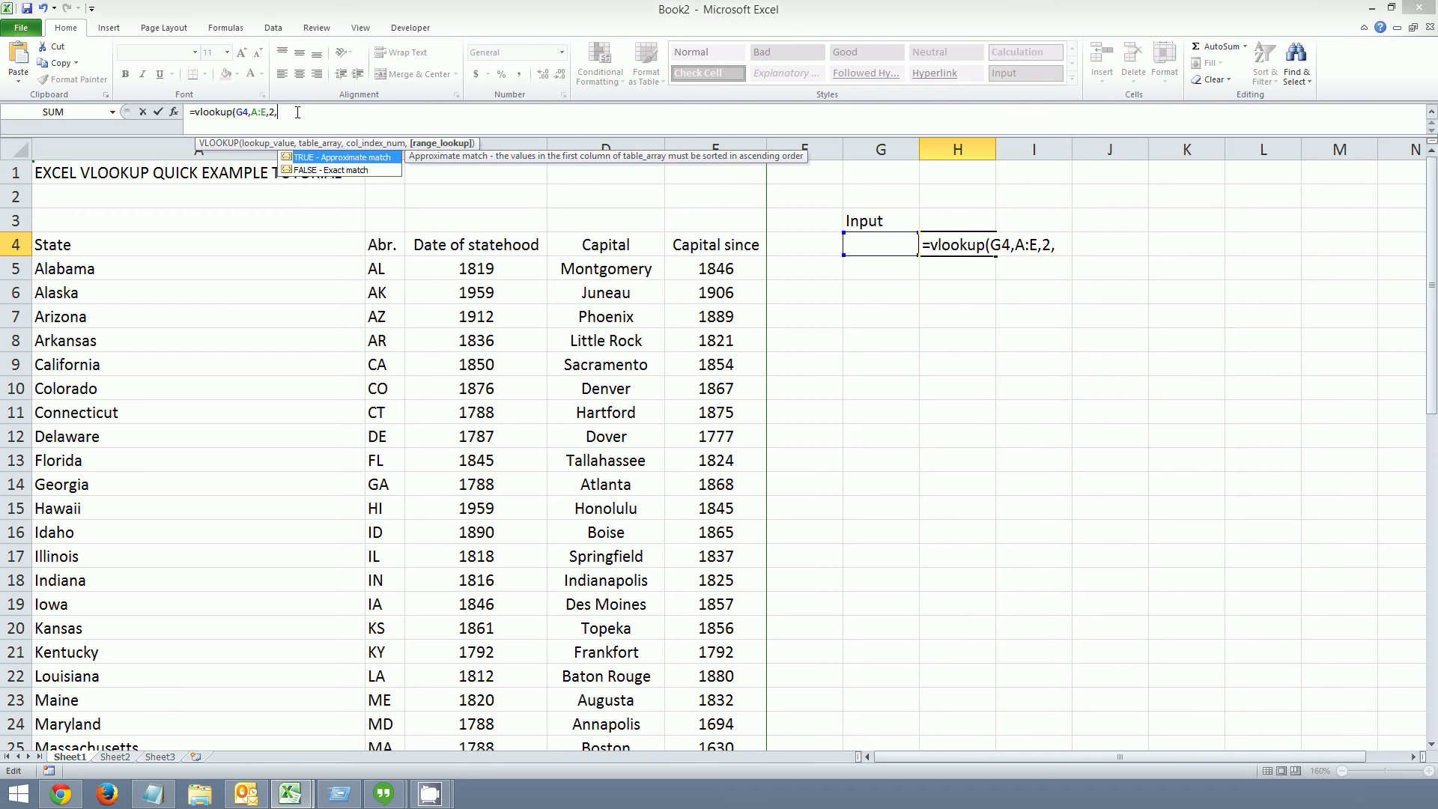
type("false")
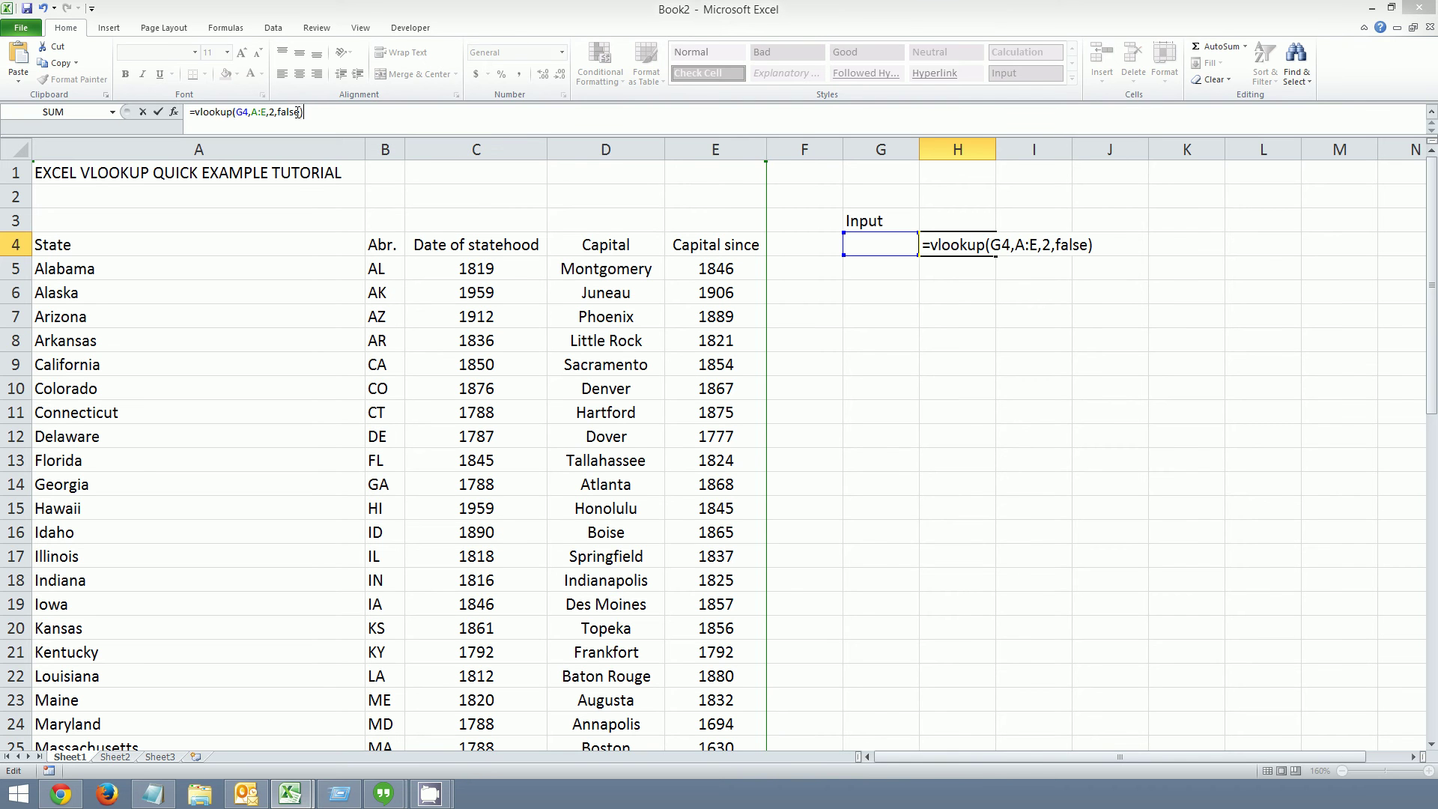
key("Return")
left_click(1062, 388)
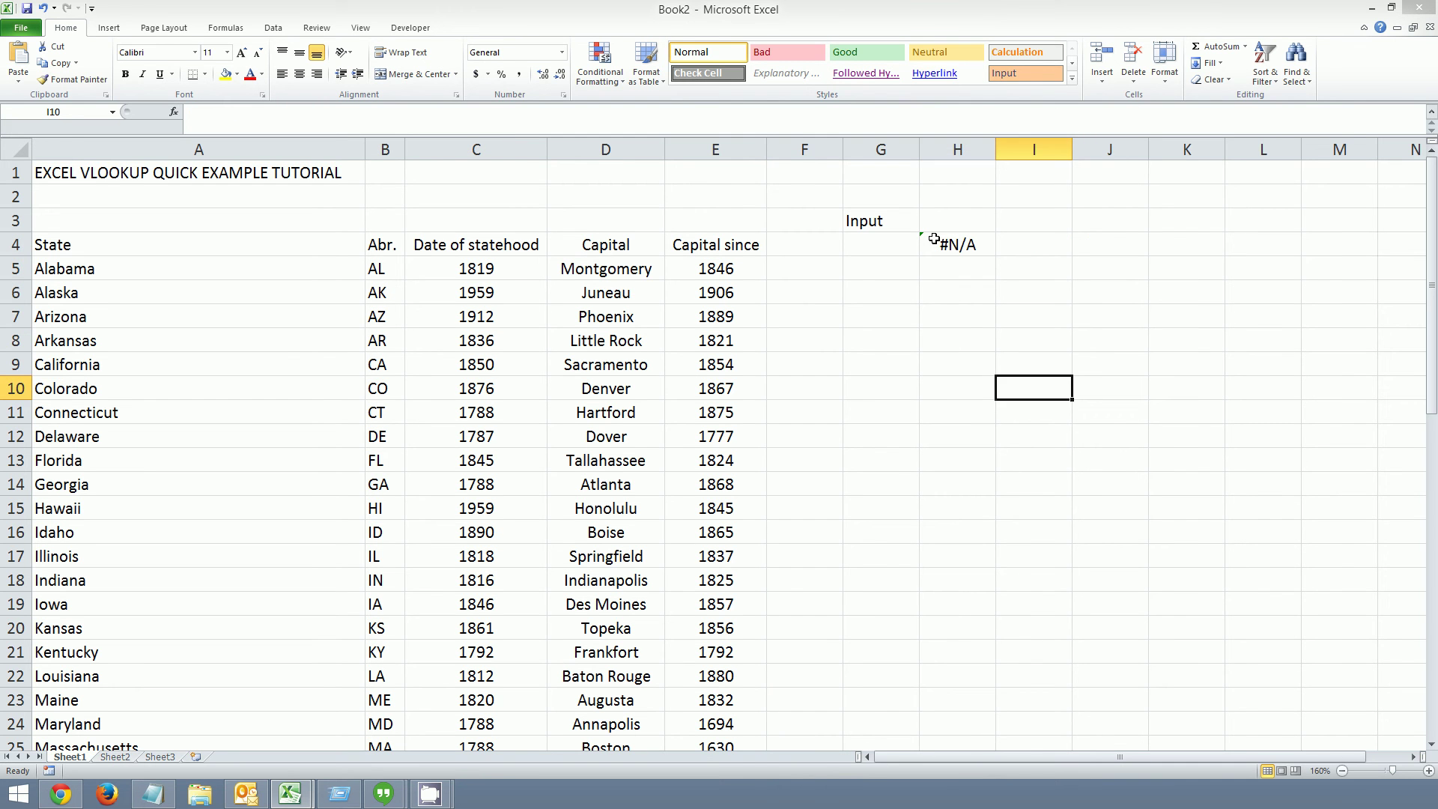
left_click(954, 248)
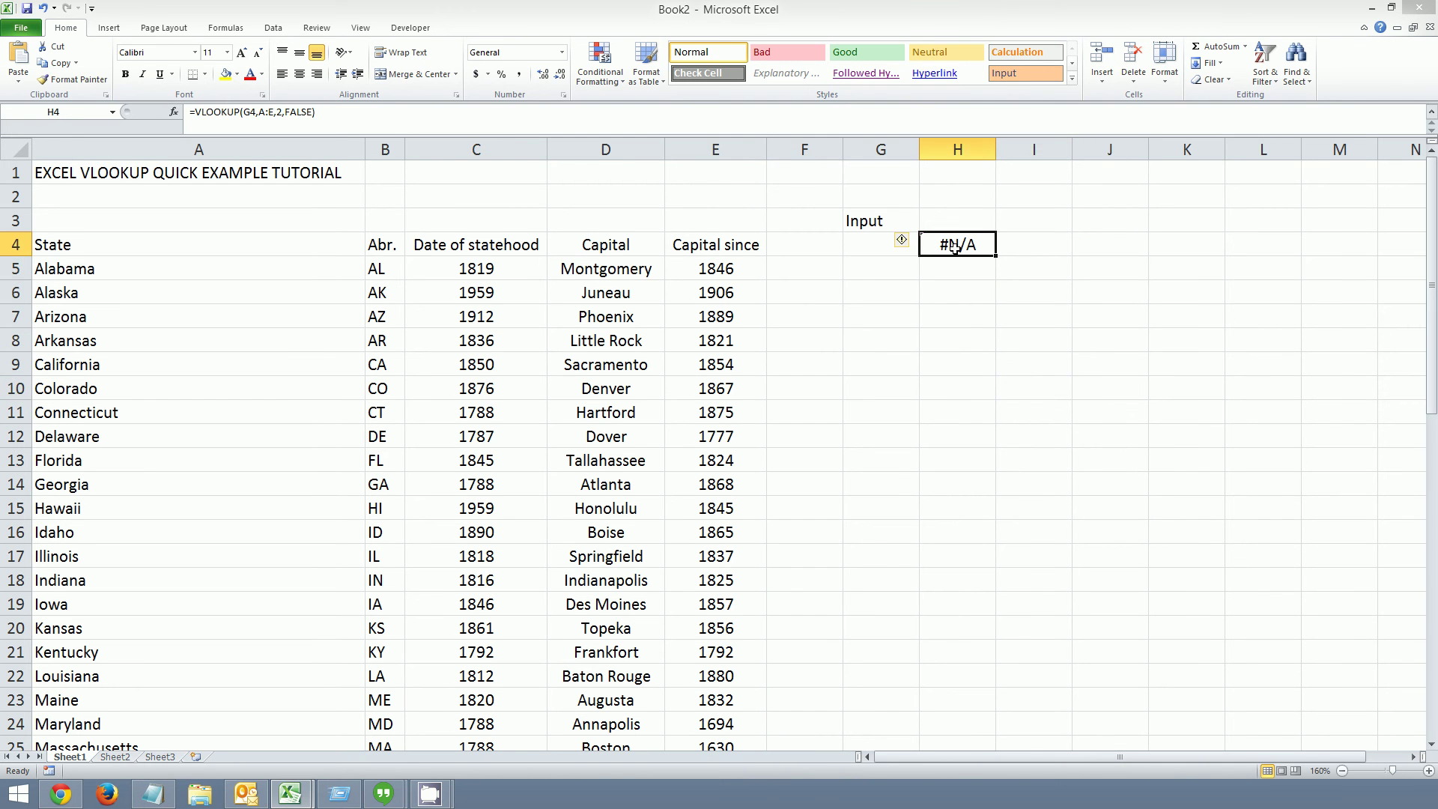
left_click(870, 250)
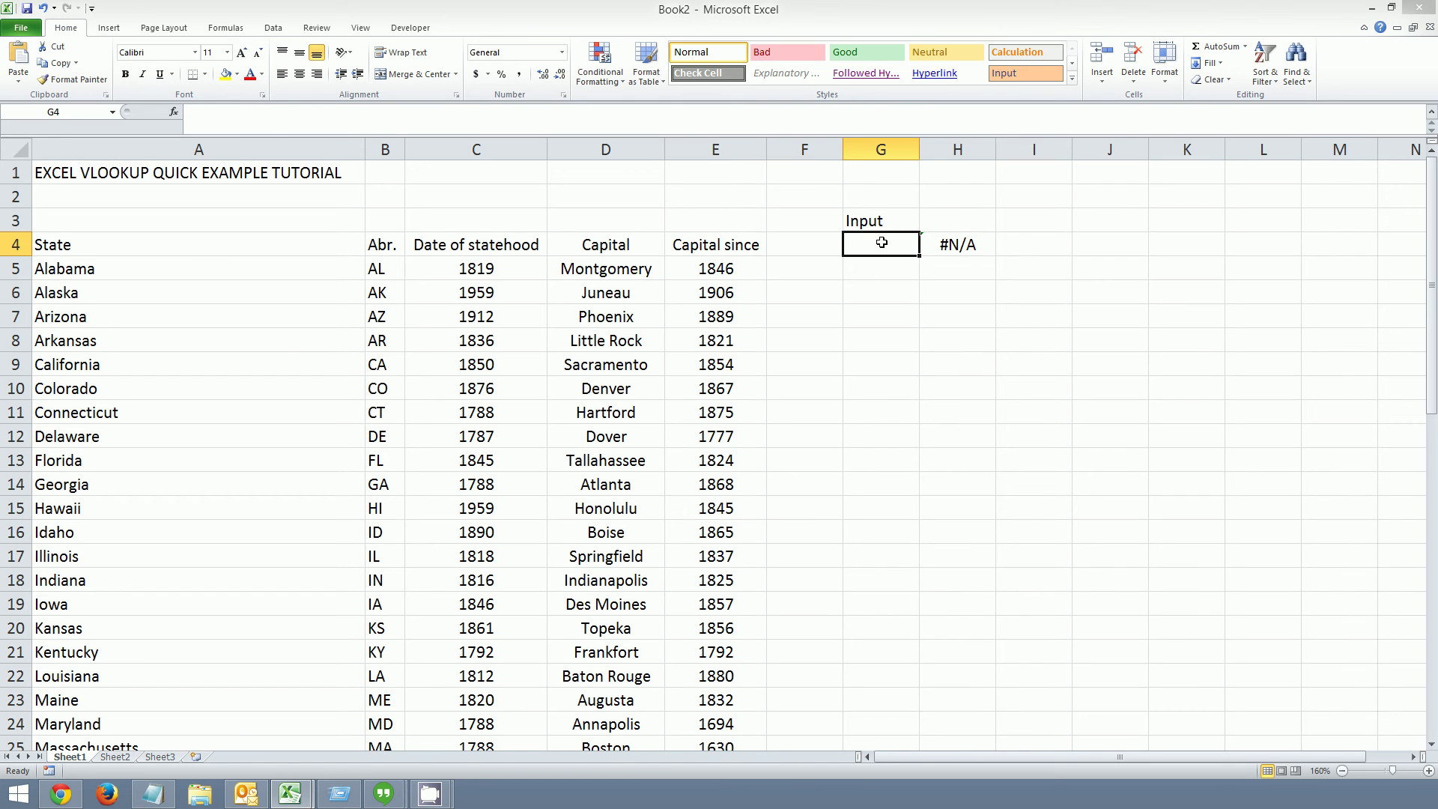
- Enter Alabama in G4 so H4 returns AL, then start the State Abr. label in H3
type("Al")
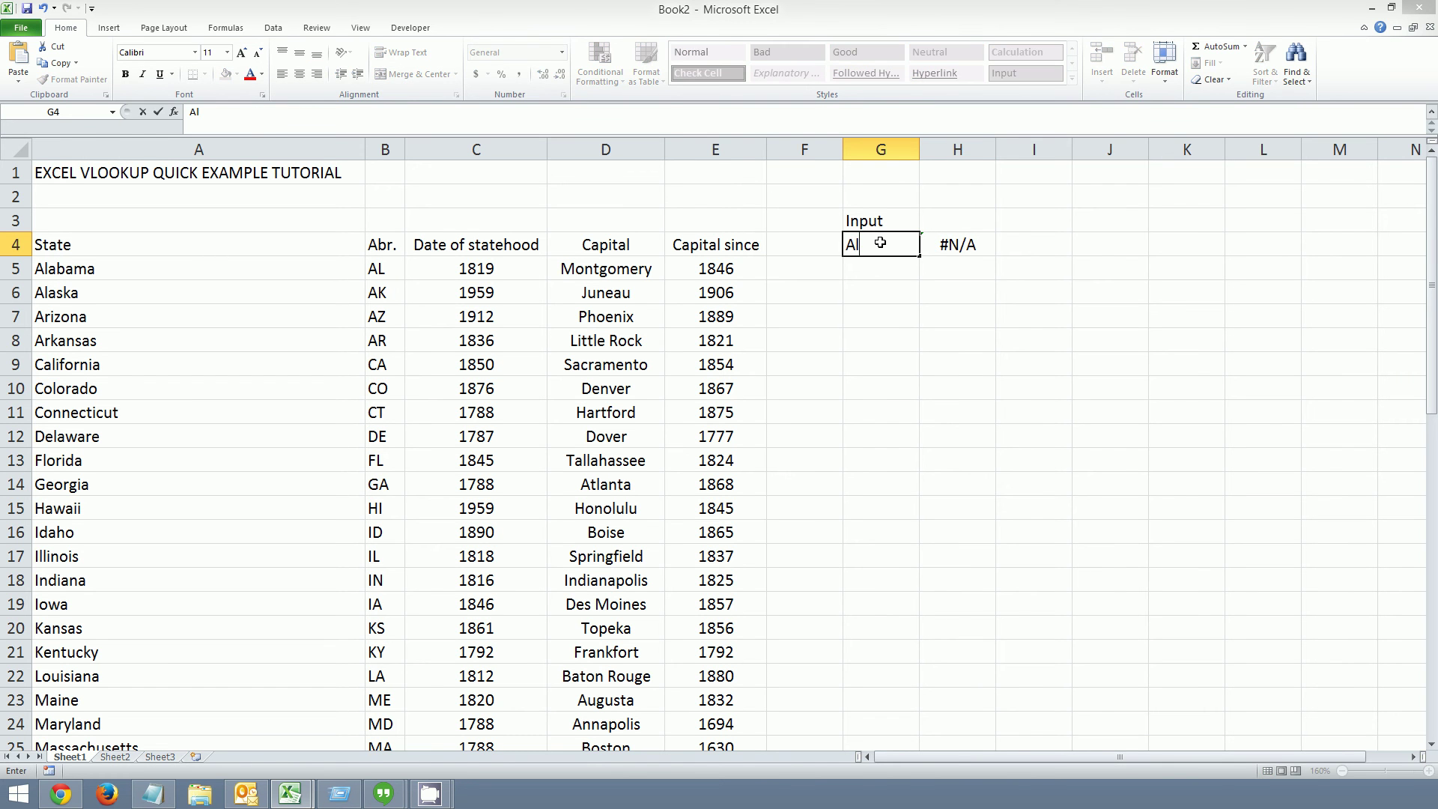
type("abama")
key("Return")
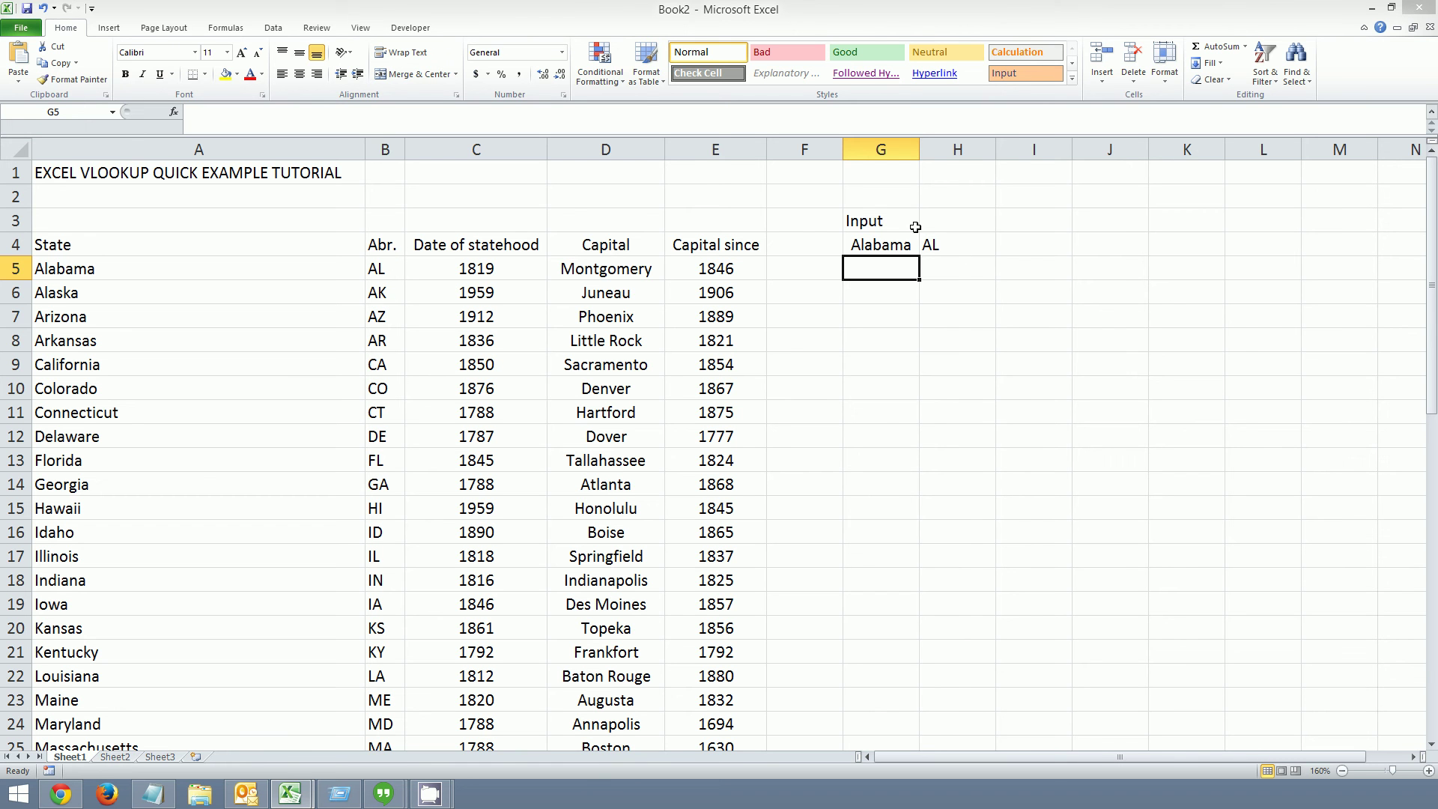
left_click(938, 245)
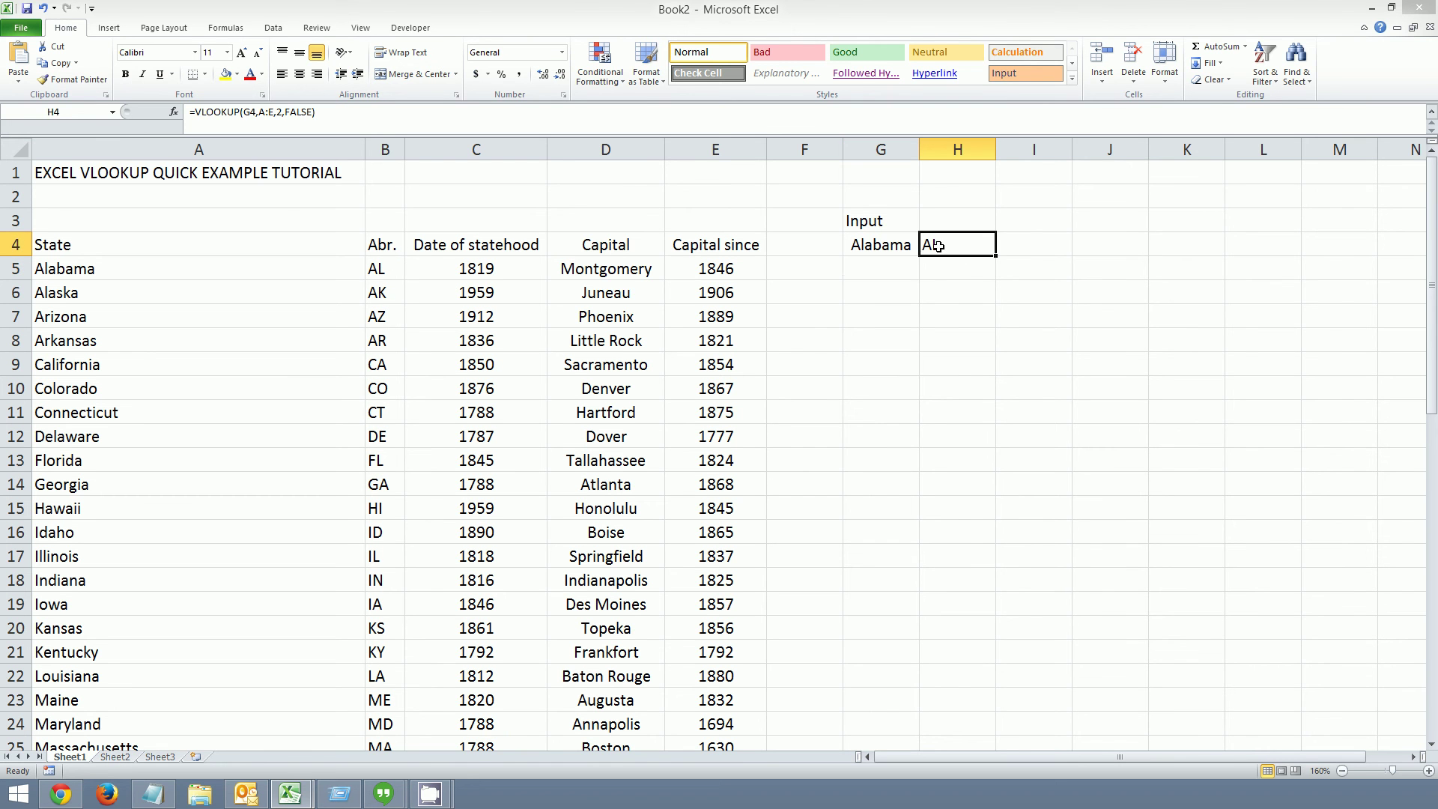
left_click(278, 112)
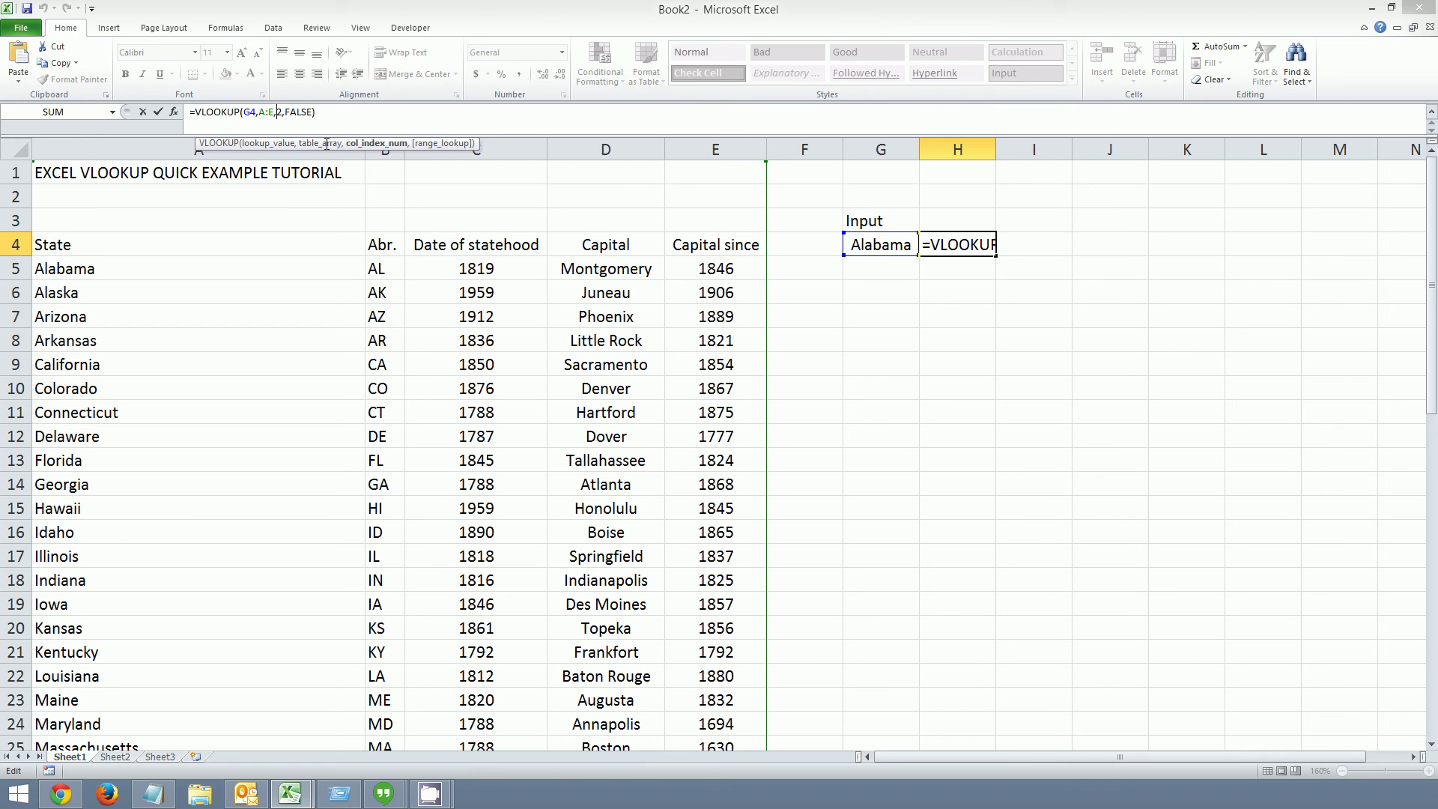
key("ctrl+Return")
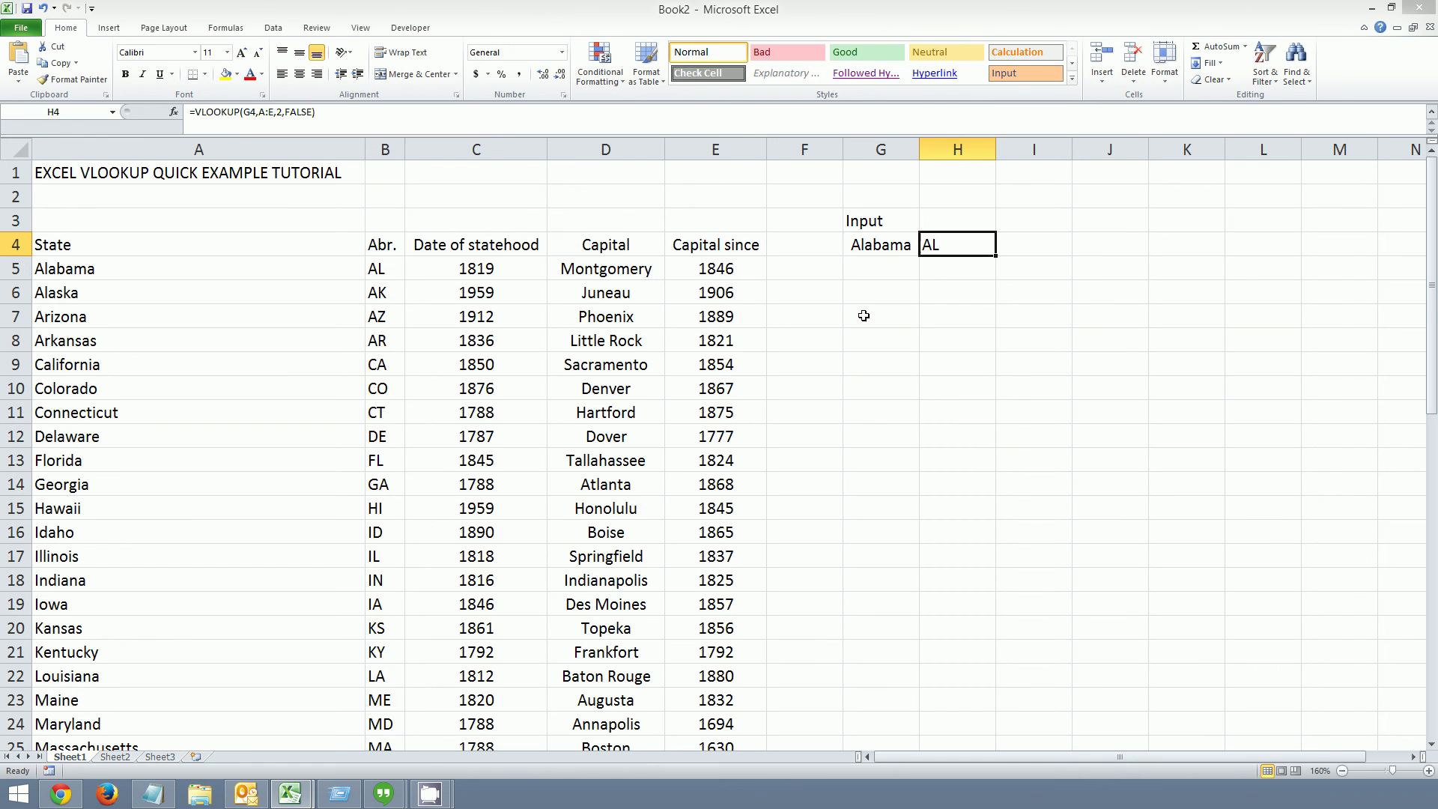
left_click(957, 218)
type("State Abr.")
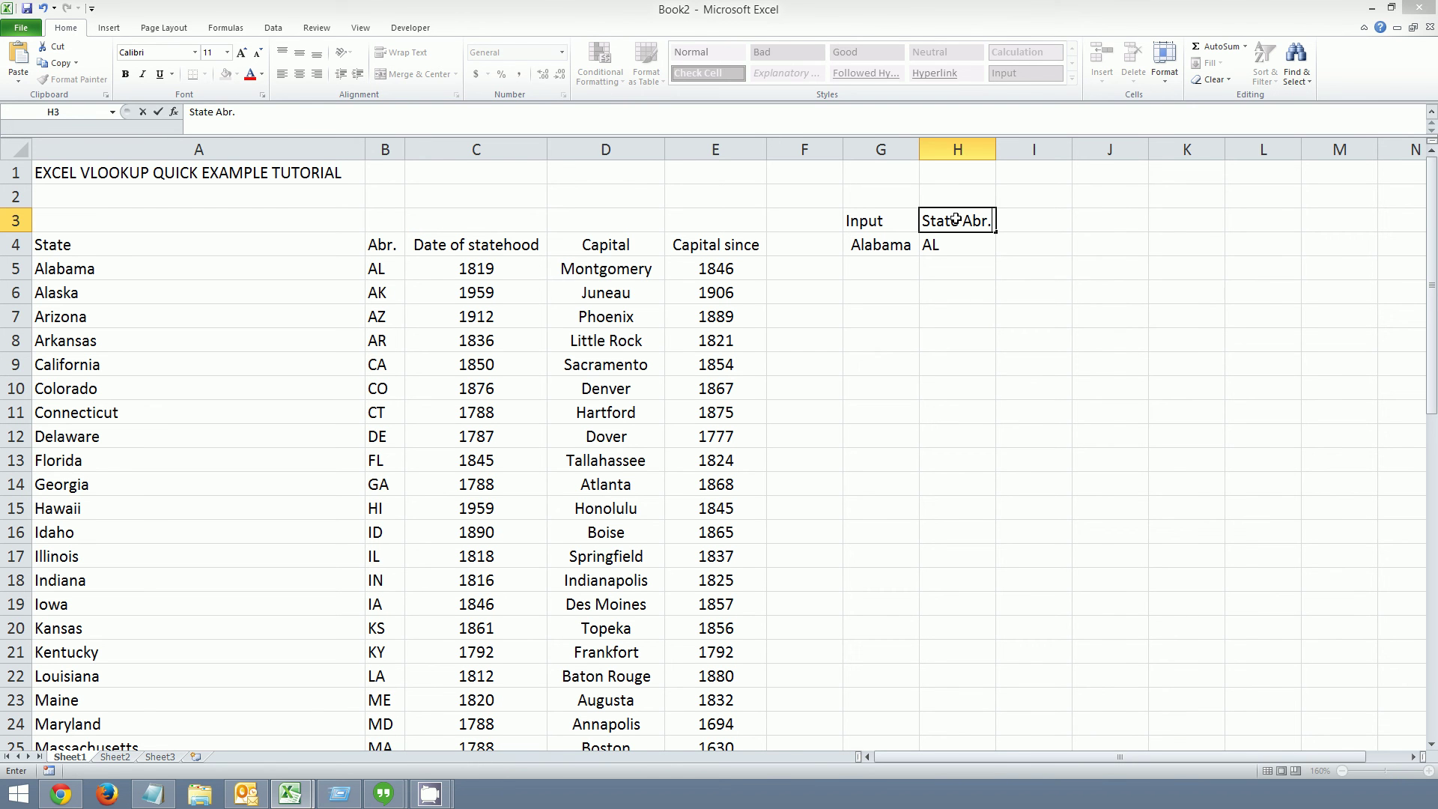
- Label H3:J3 as State Abr., Capital and Since
key("Tab")
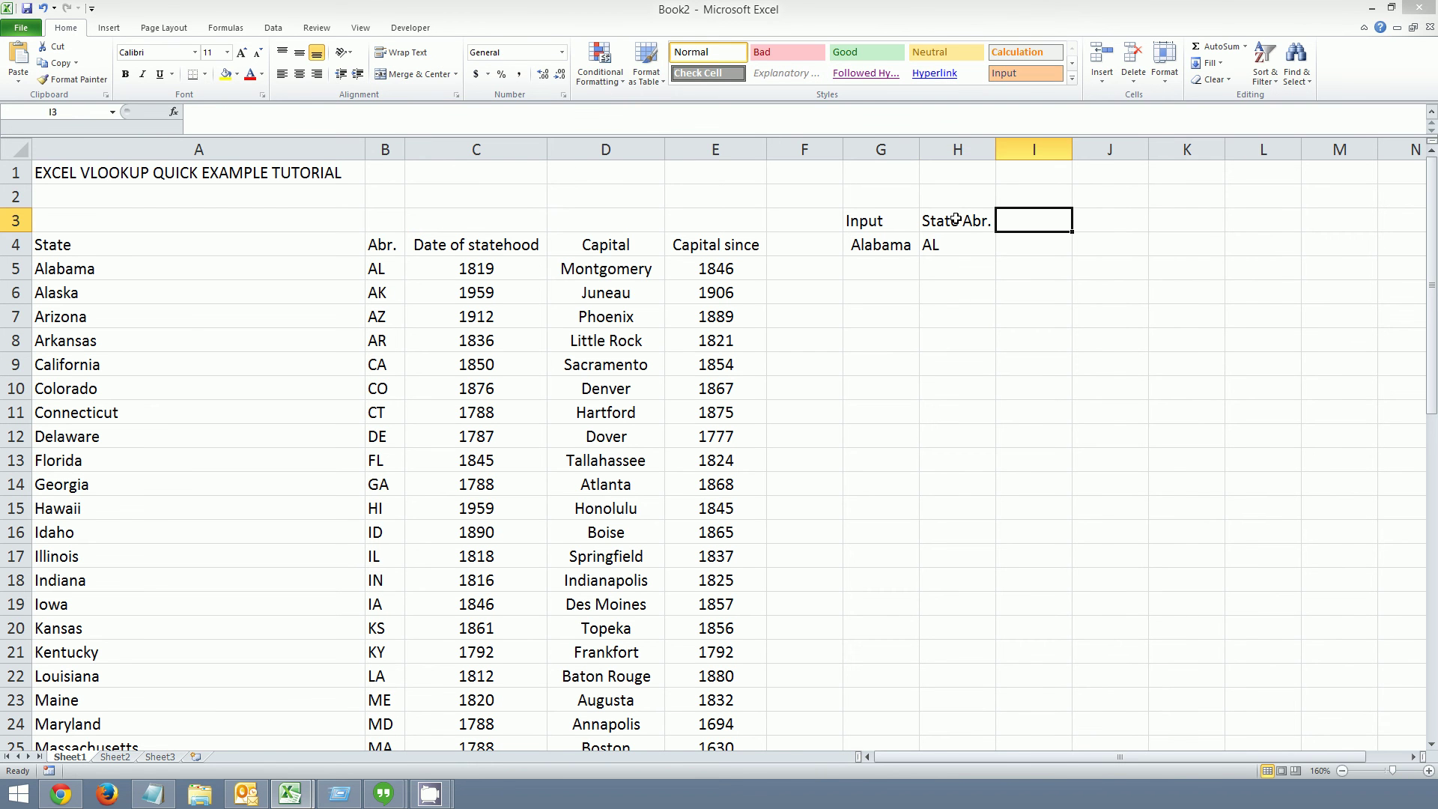
type("Capital")
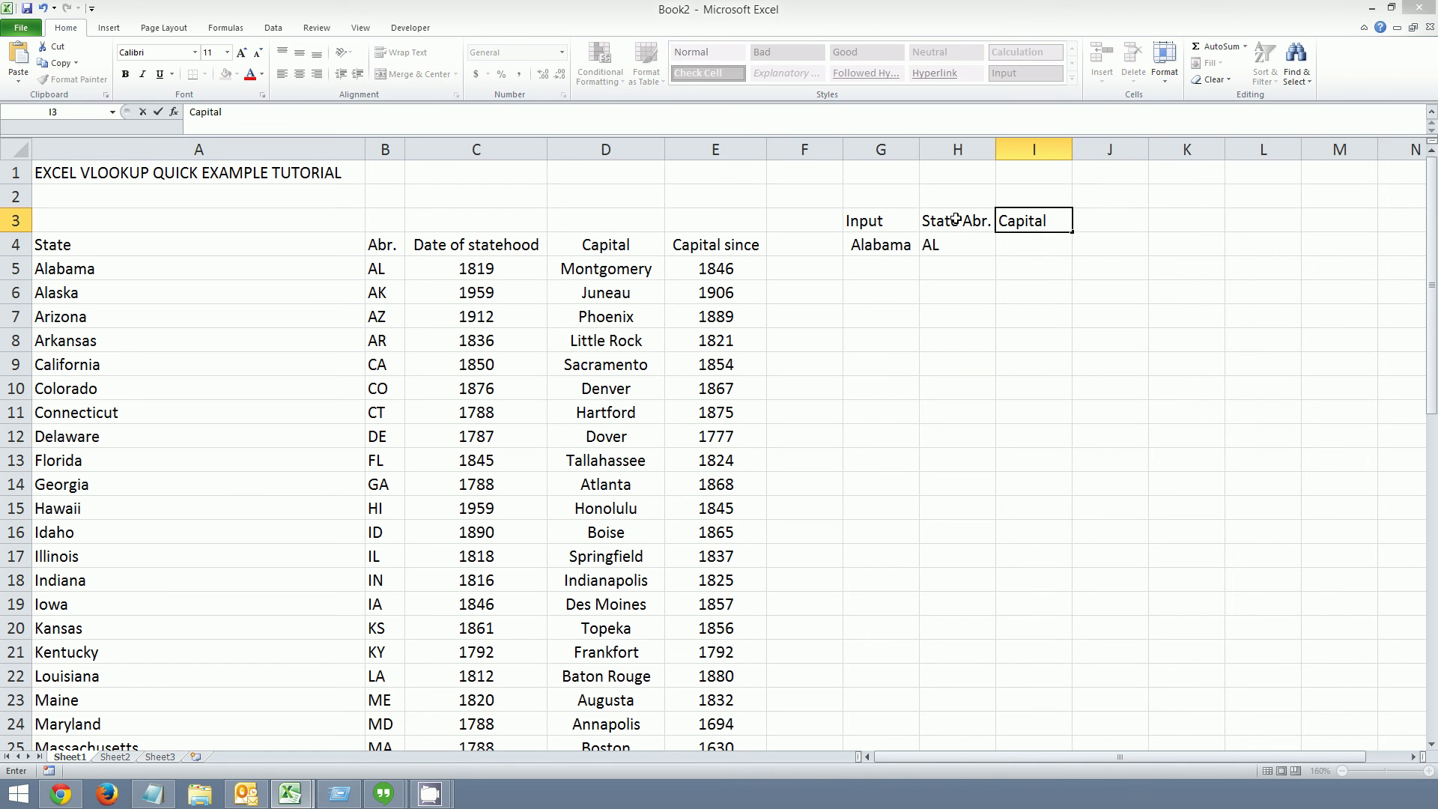
key("Tab")
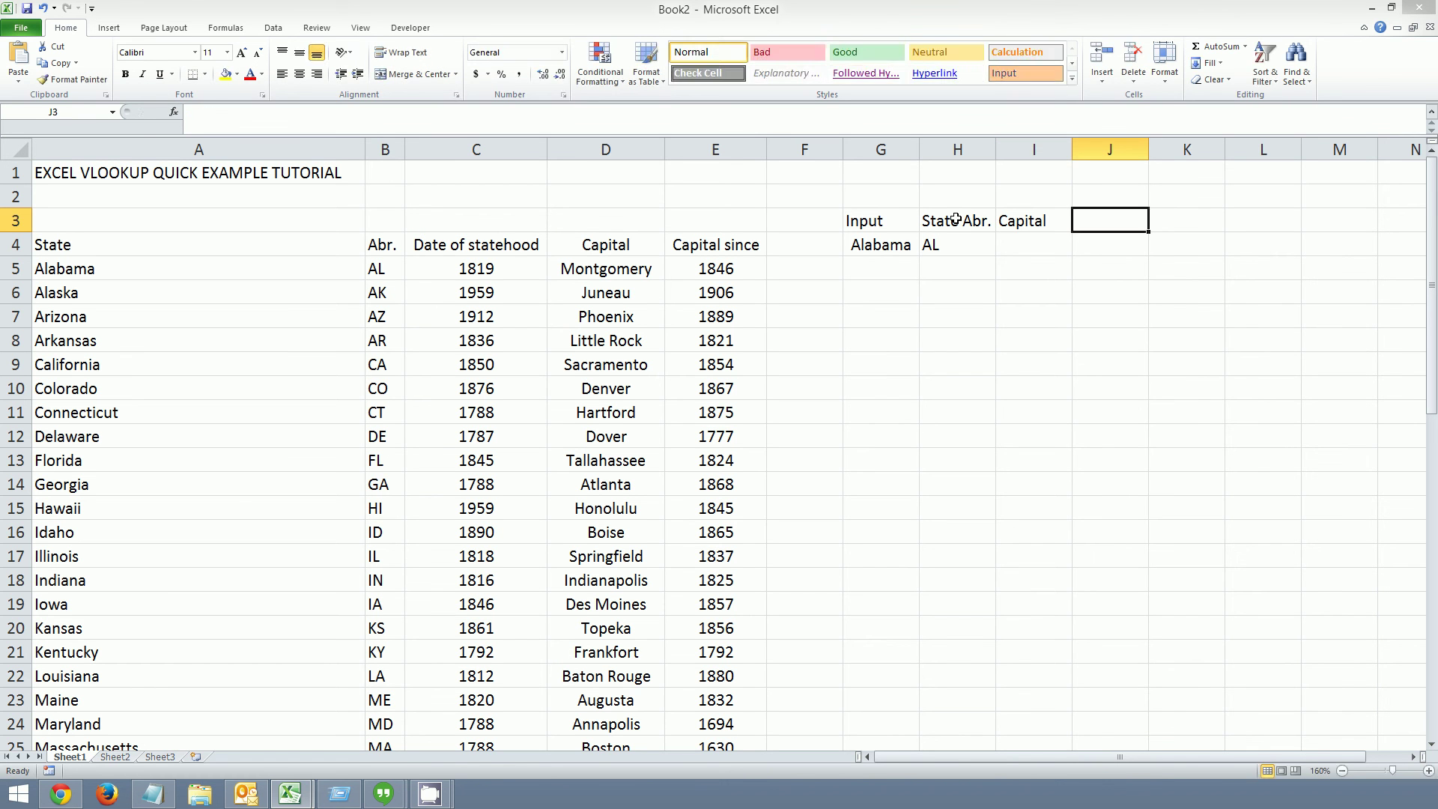
type("Ca")
type("Since")
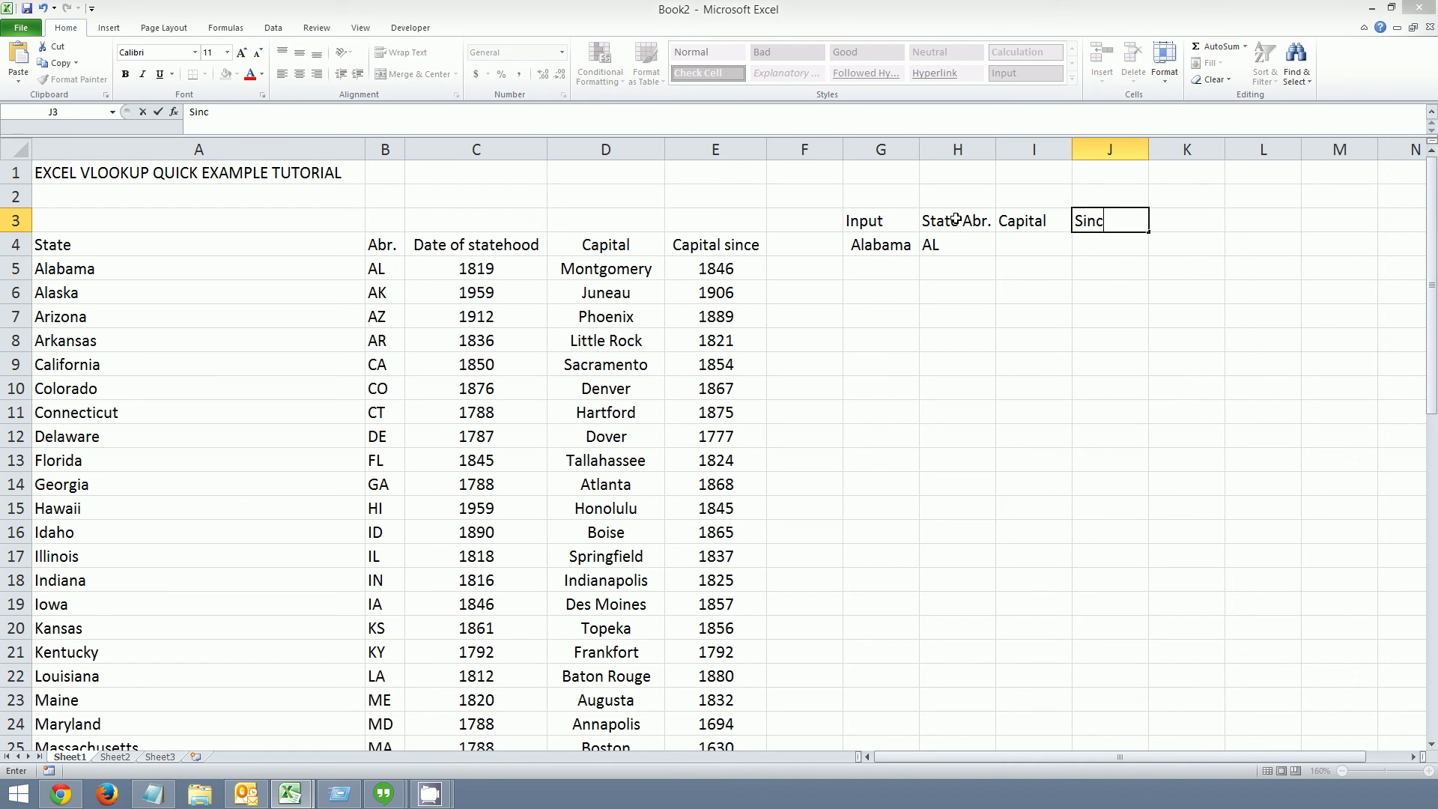
key("Return")
- Fill H4's lookup formula across to J4
left_click(988, 285)
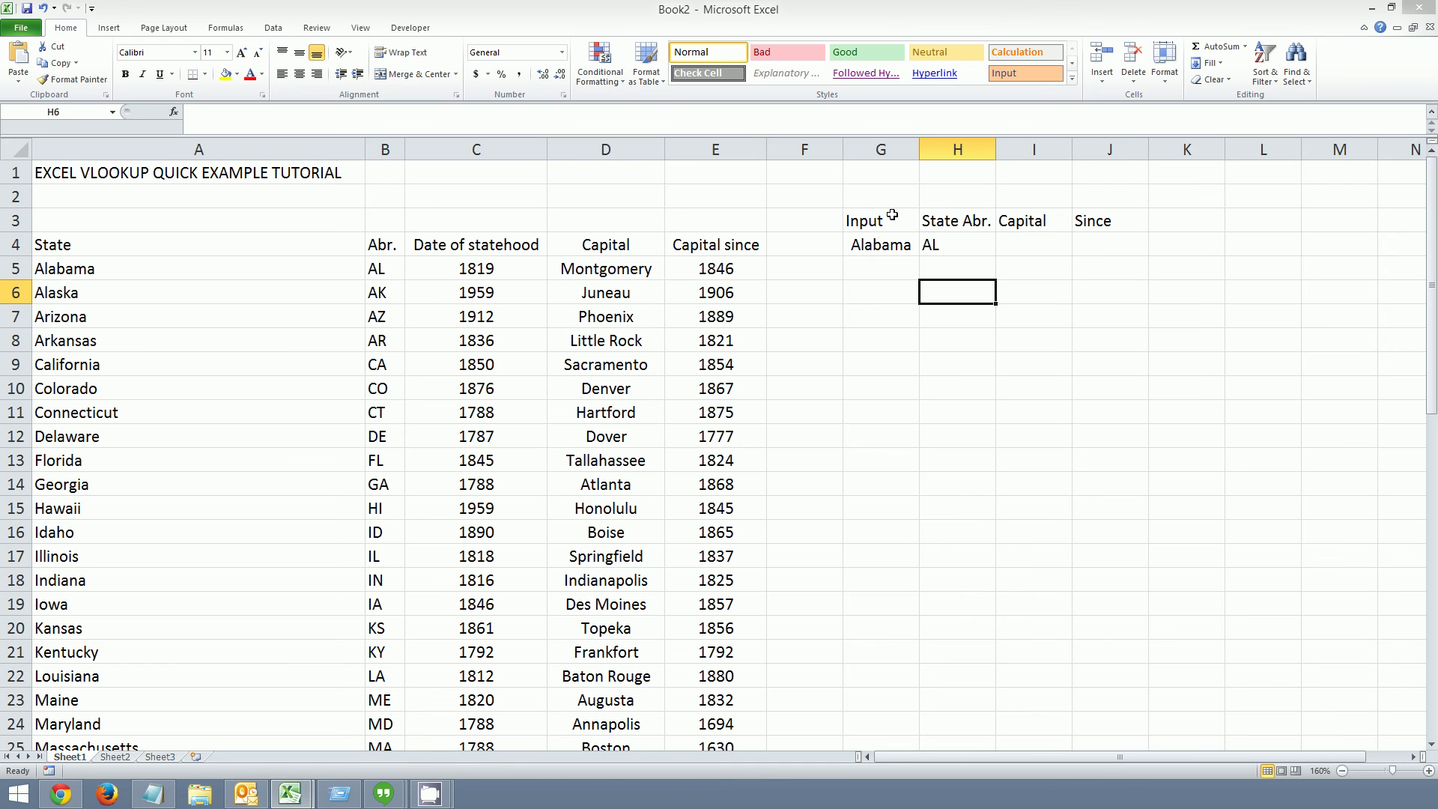
left_click(942, 242)
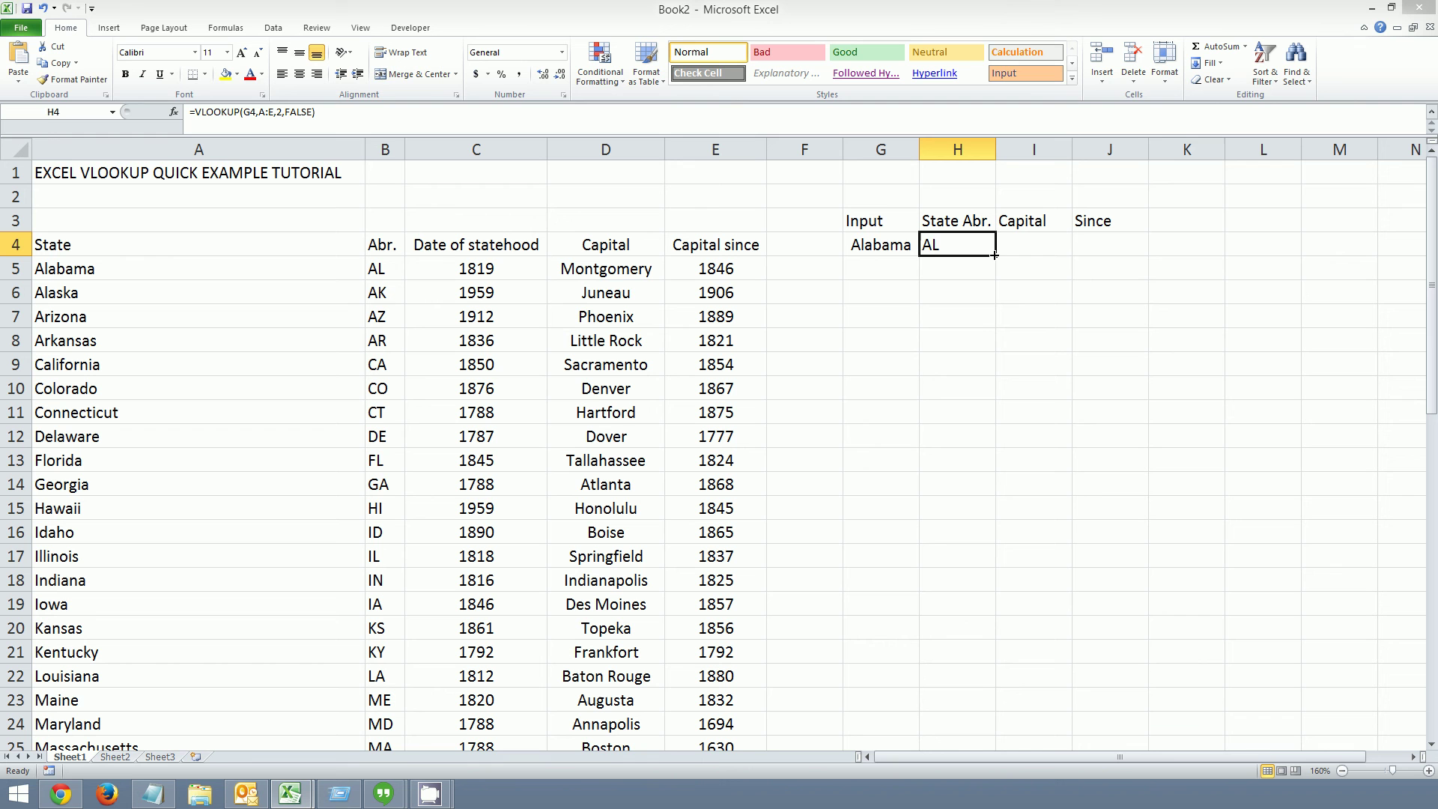
left_click_drag(994, 255, 1128, 256)
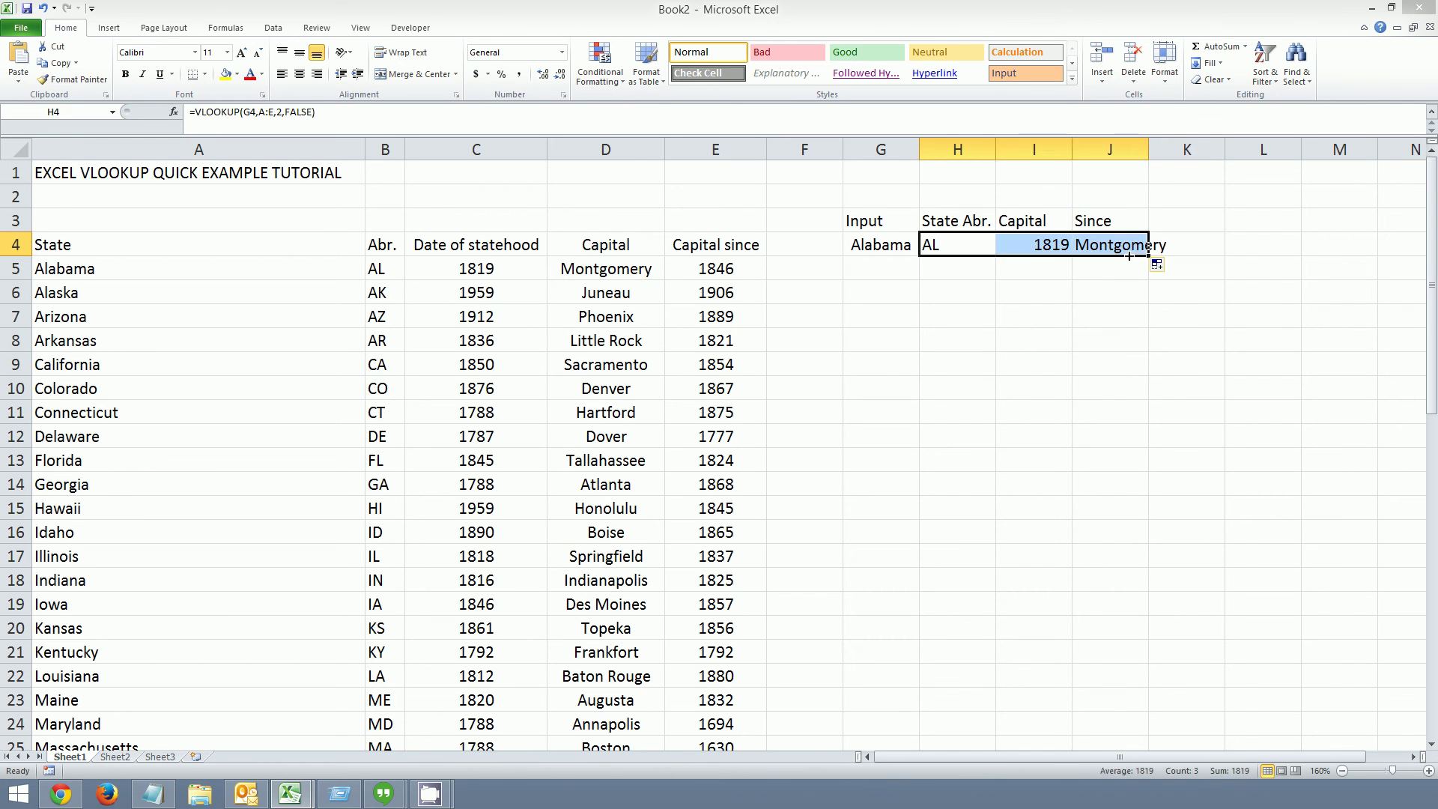
left_click(1075, 325)
- AutoFit columns I and J to their contents
left_click_drag(1047, 146, 1101, 149)
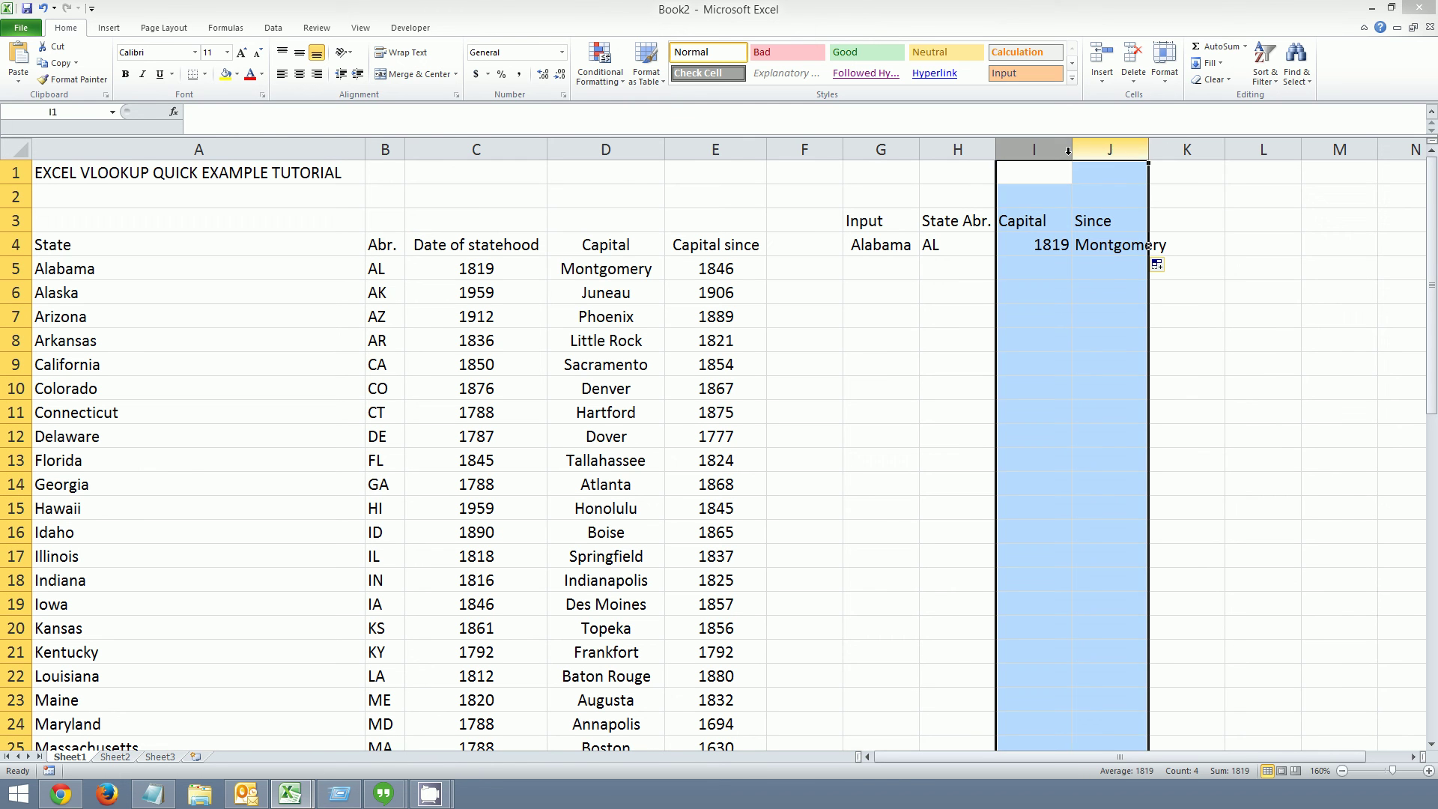
double_click(1072, 151)
left_click(1074, 271)
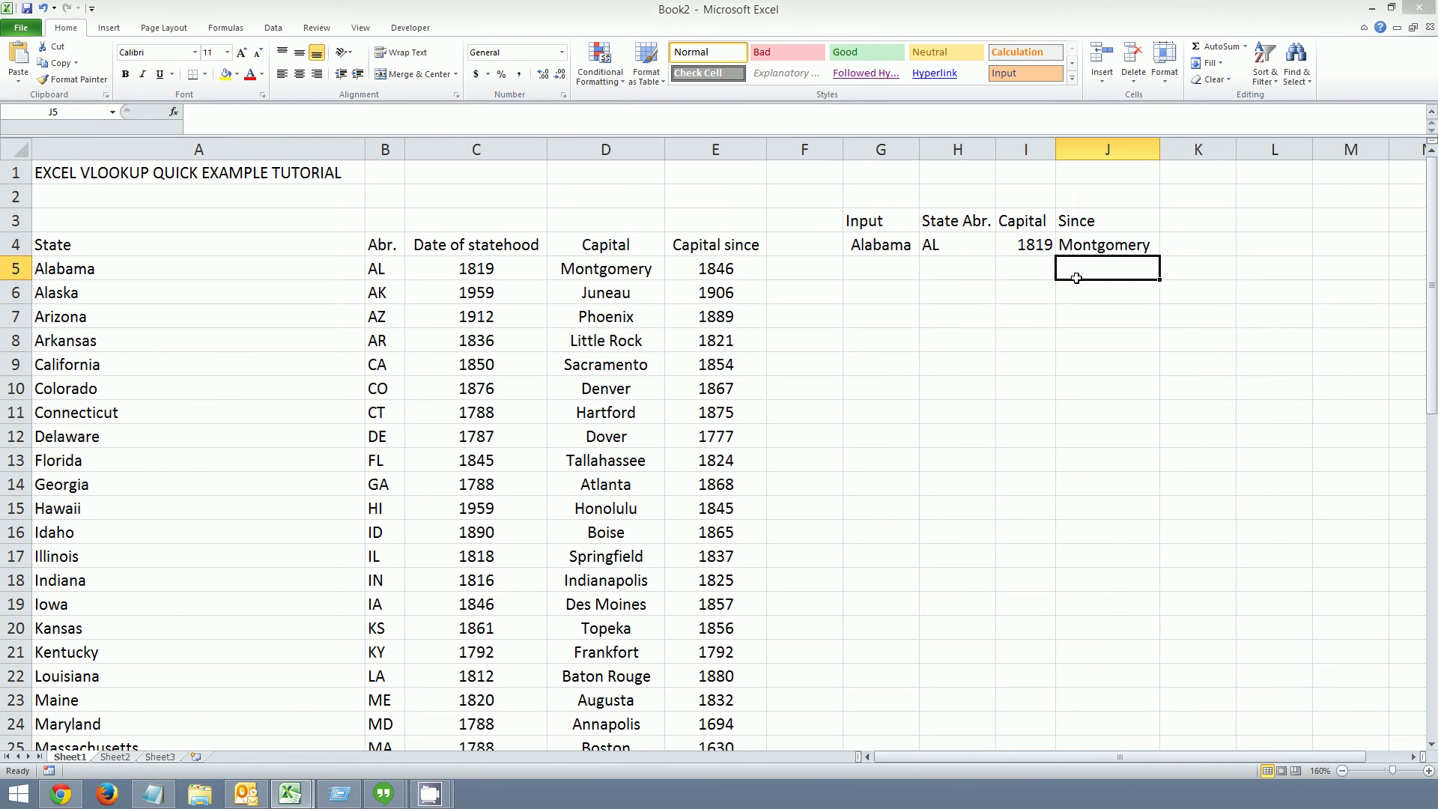
- Center the lookup area's headings and results in columns G through J
left_click(946, 219)
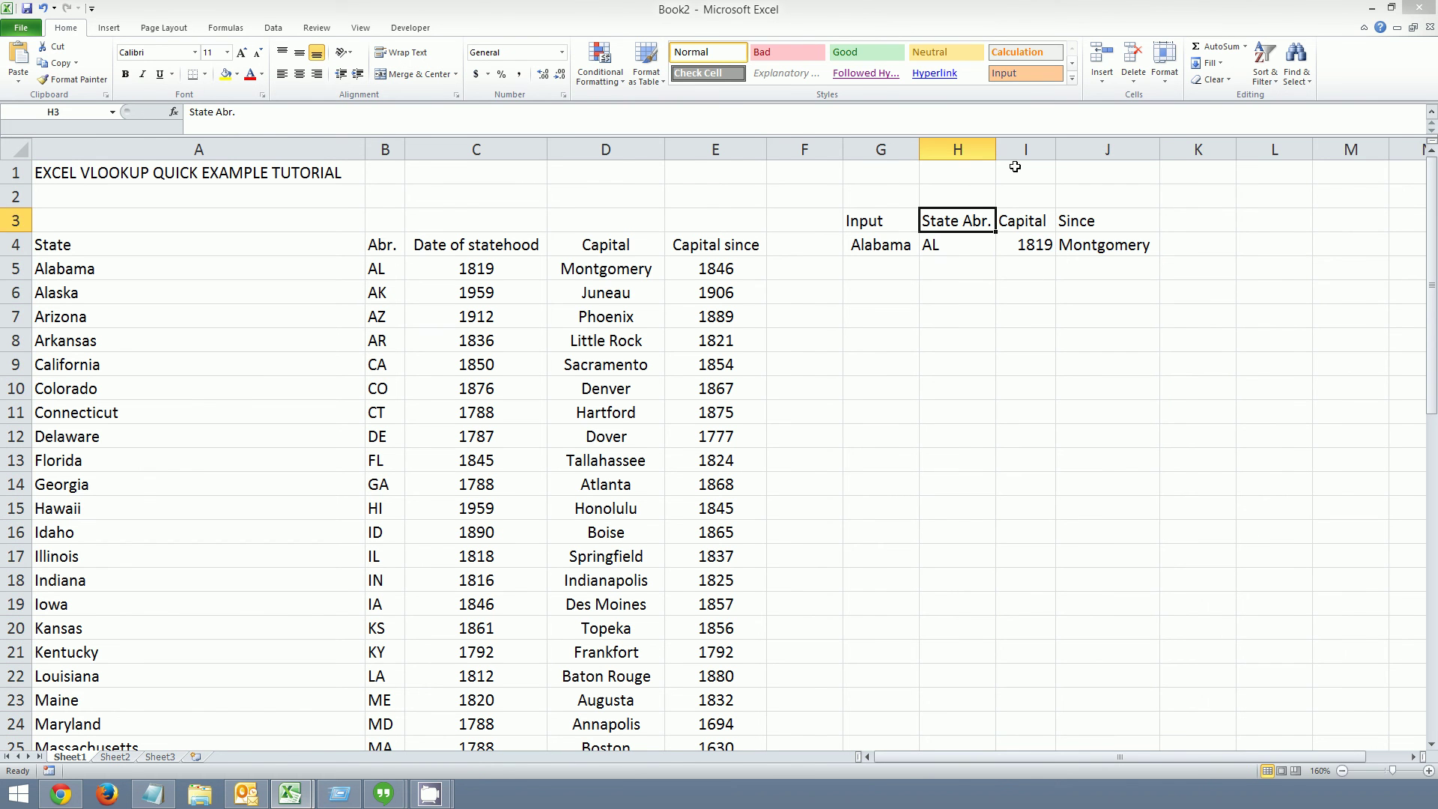
left_click_drag(881, 149, 1107, 149)
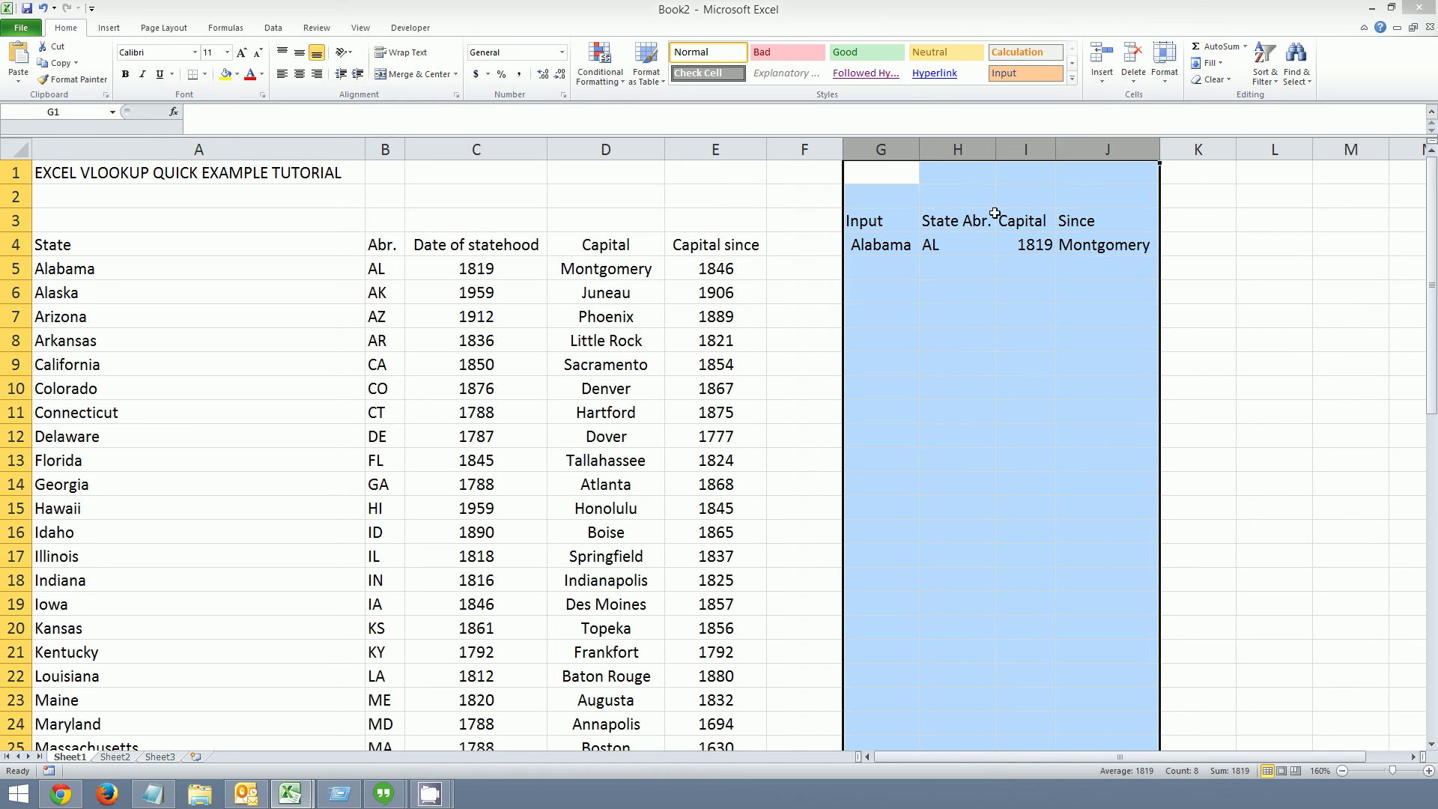
left_click(299, 73)
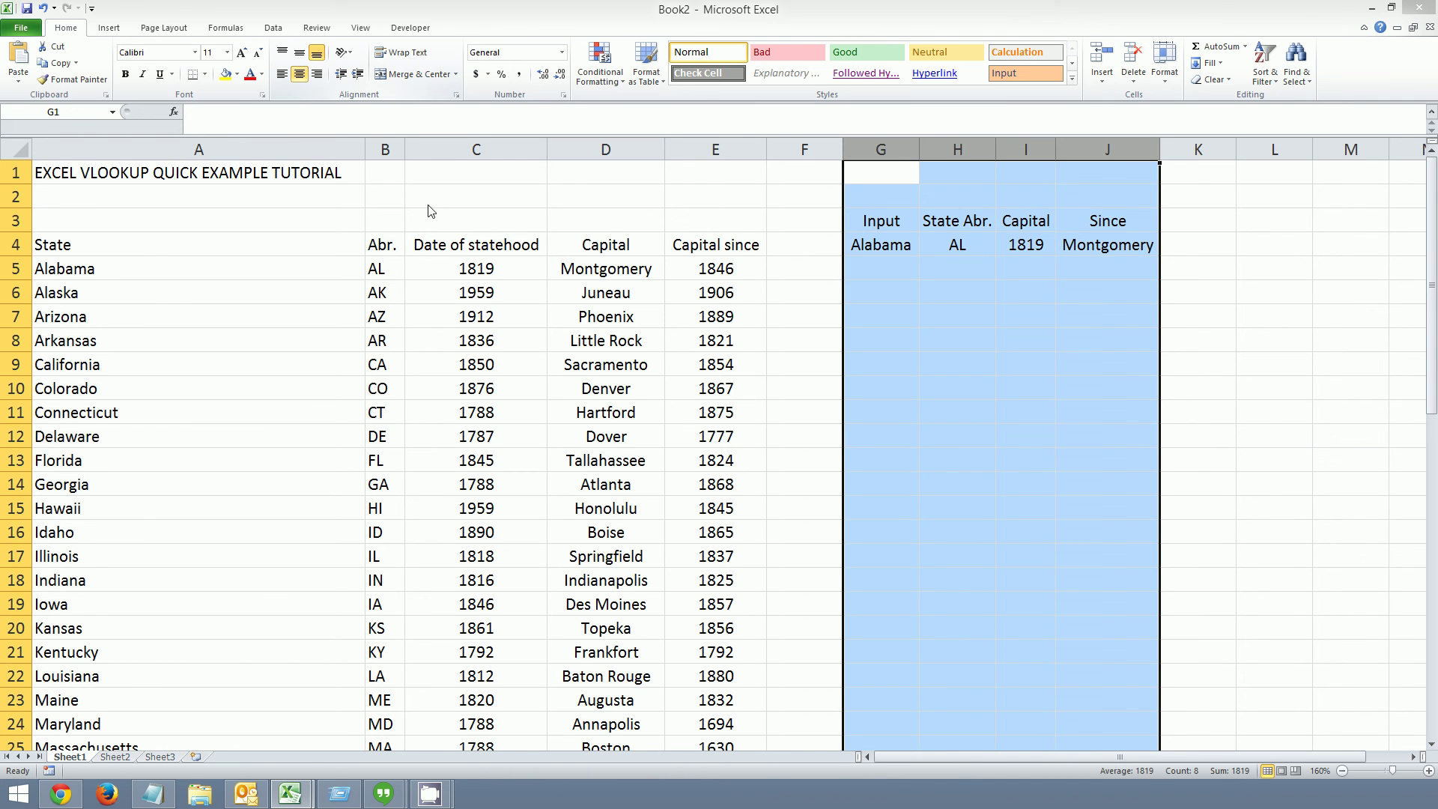
left_click(881, 507)
- Enter Florida as the input state in G4
left_click(899, 316)
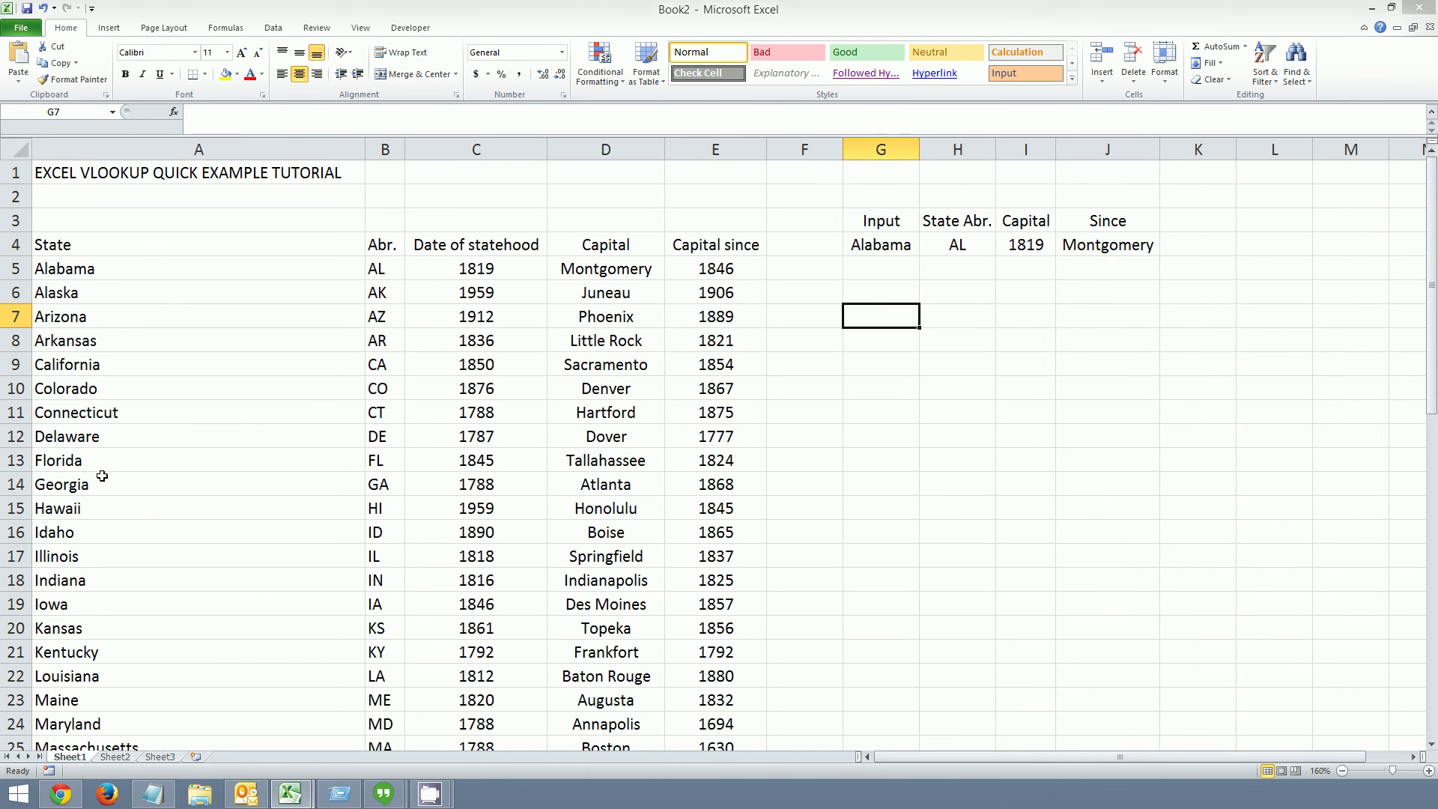
left_click(874, 248)
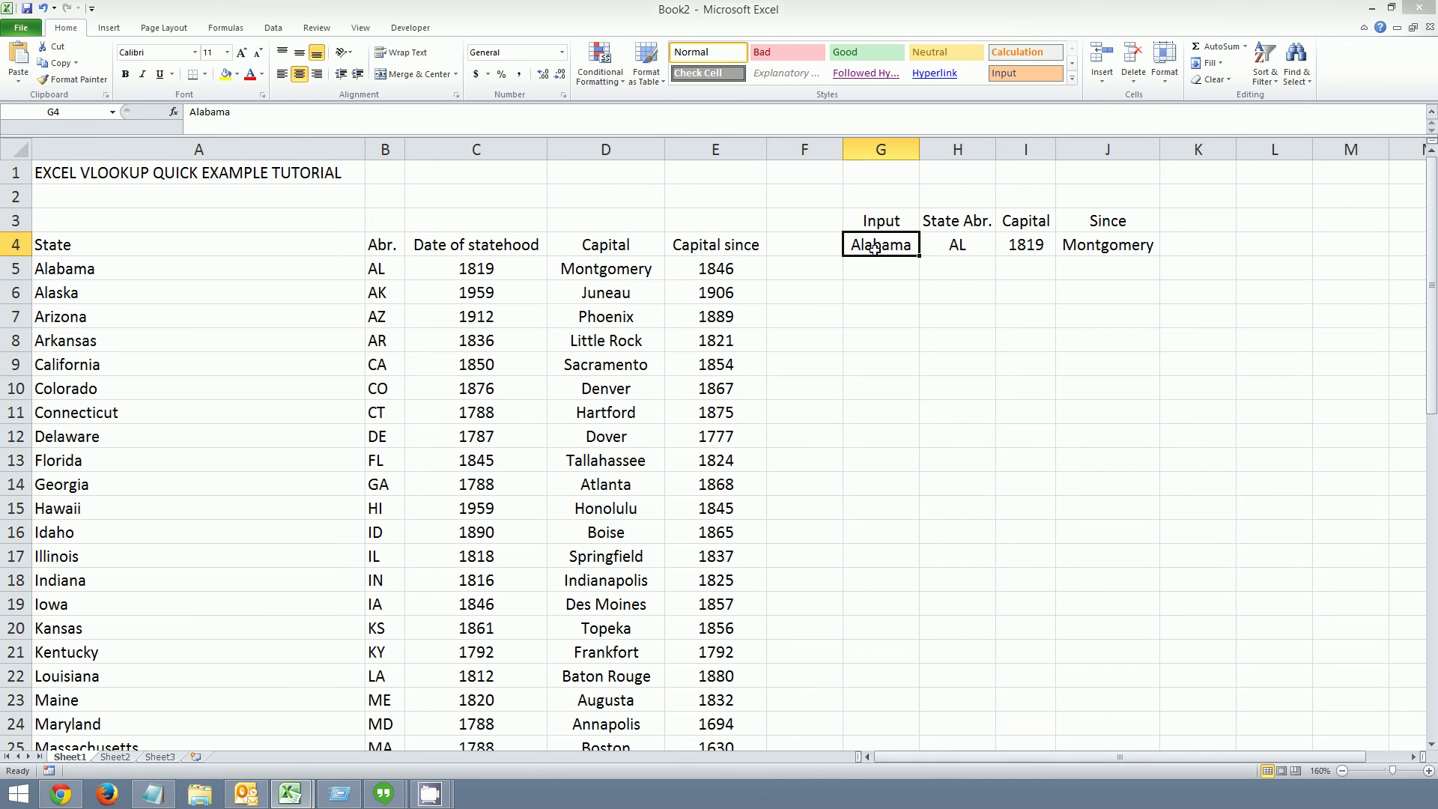
type("Florida")
key("Return")
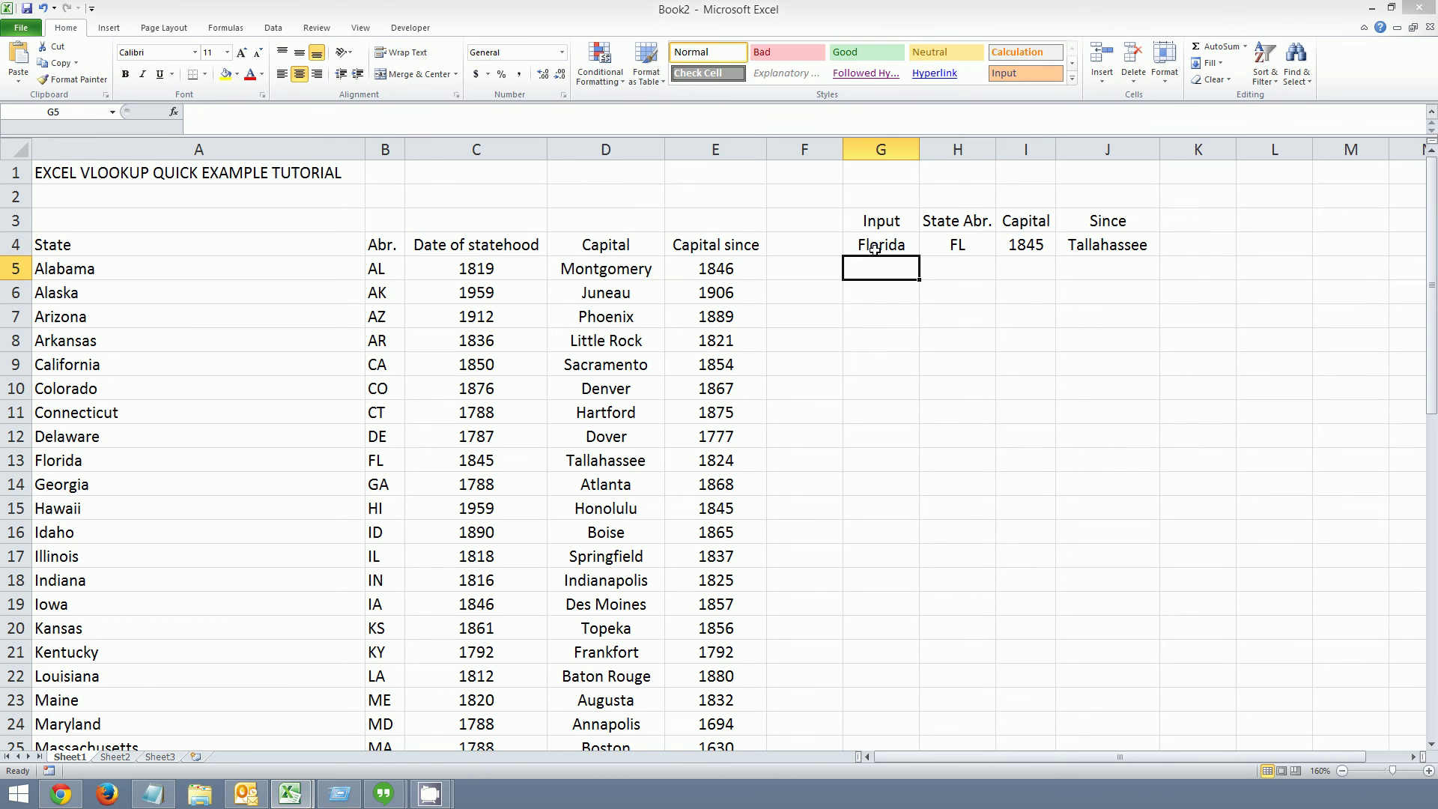
- Change G4 to Hawaii so H4:J4 return HI, 1959 and Juneau
left_click(874, 249)
type("Hawaii")
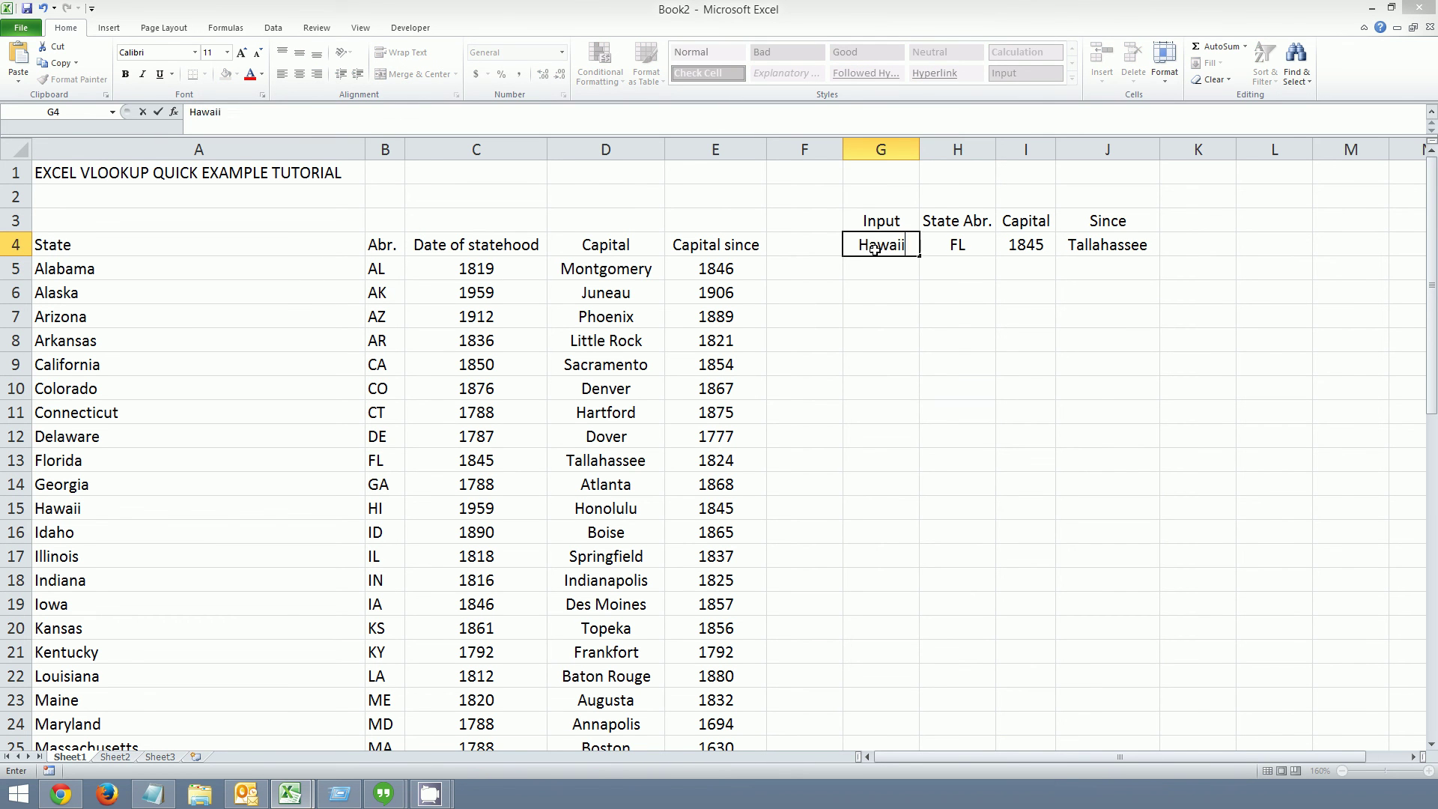
key("Return")
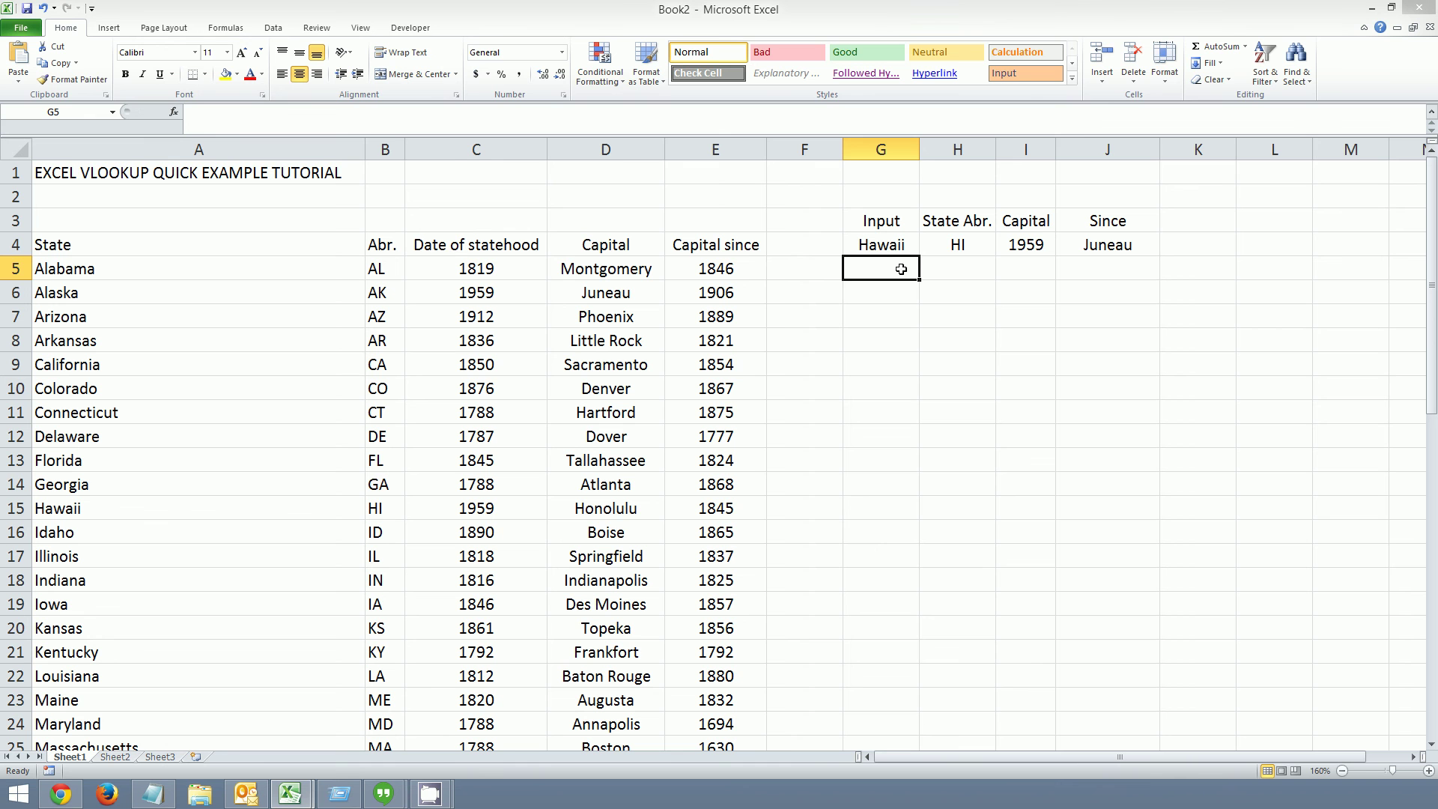
left_click(951, 250)
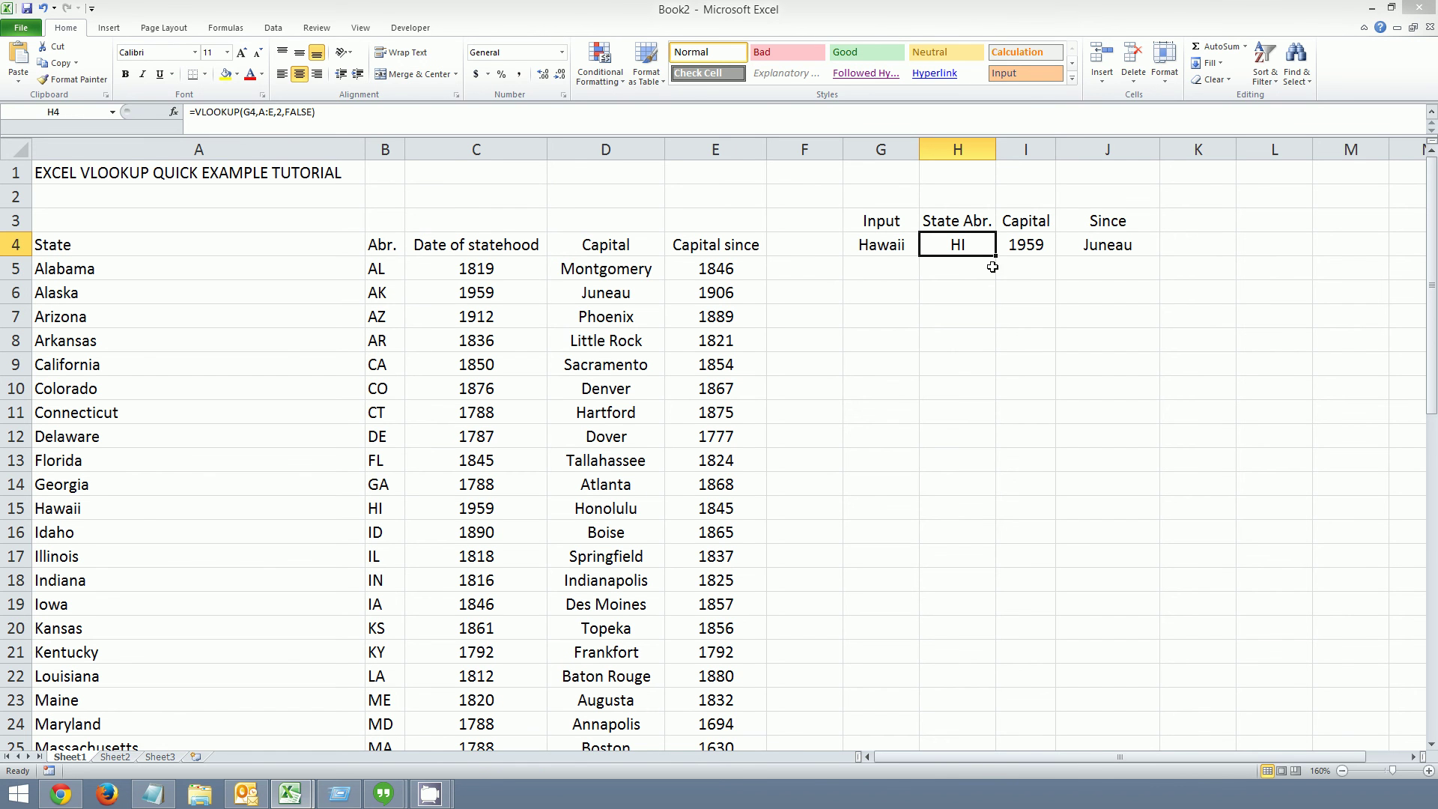
left_click(869, 246)
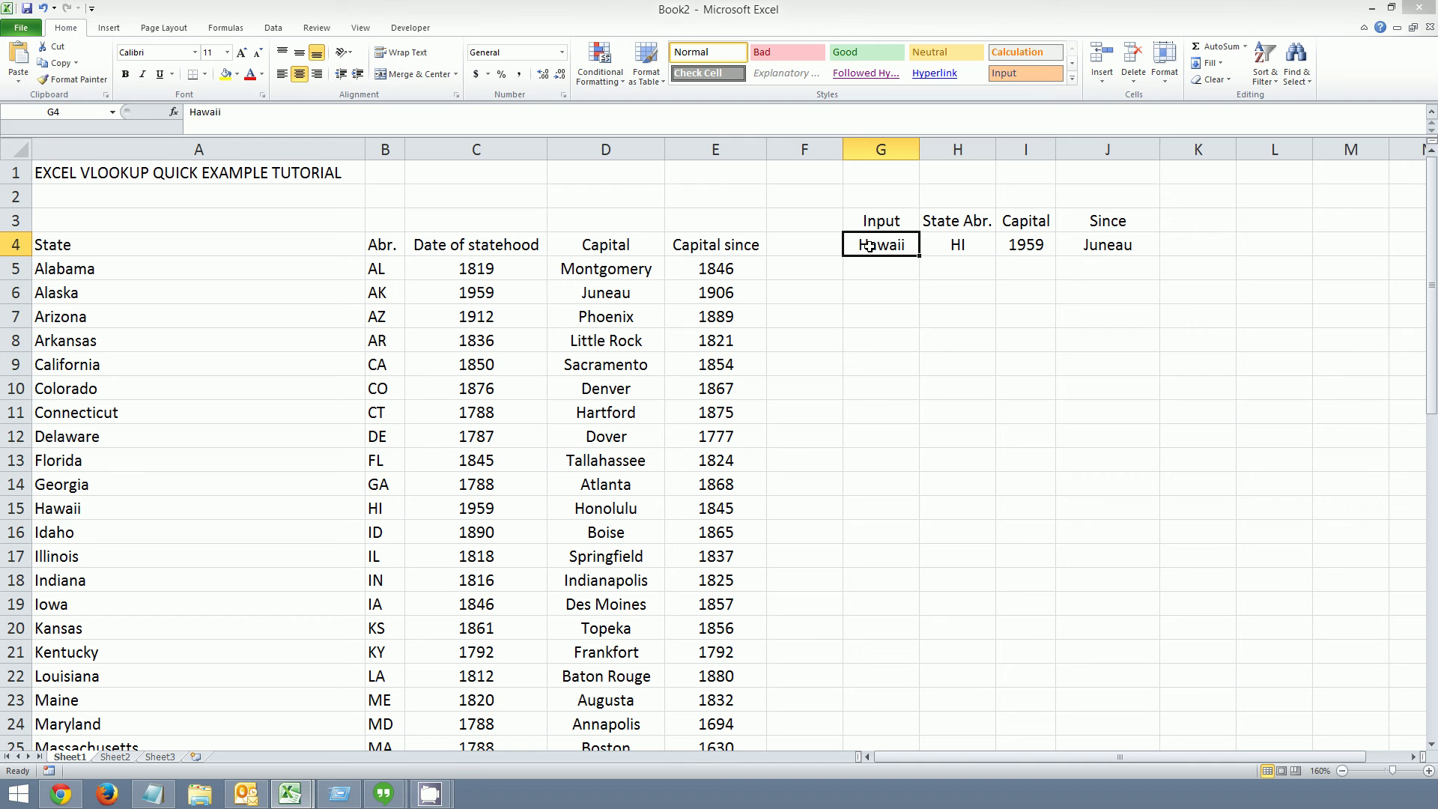
left_click(987, 252)
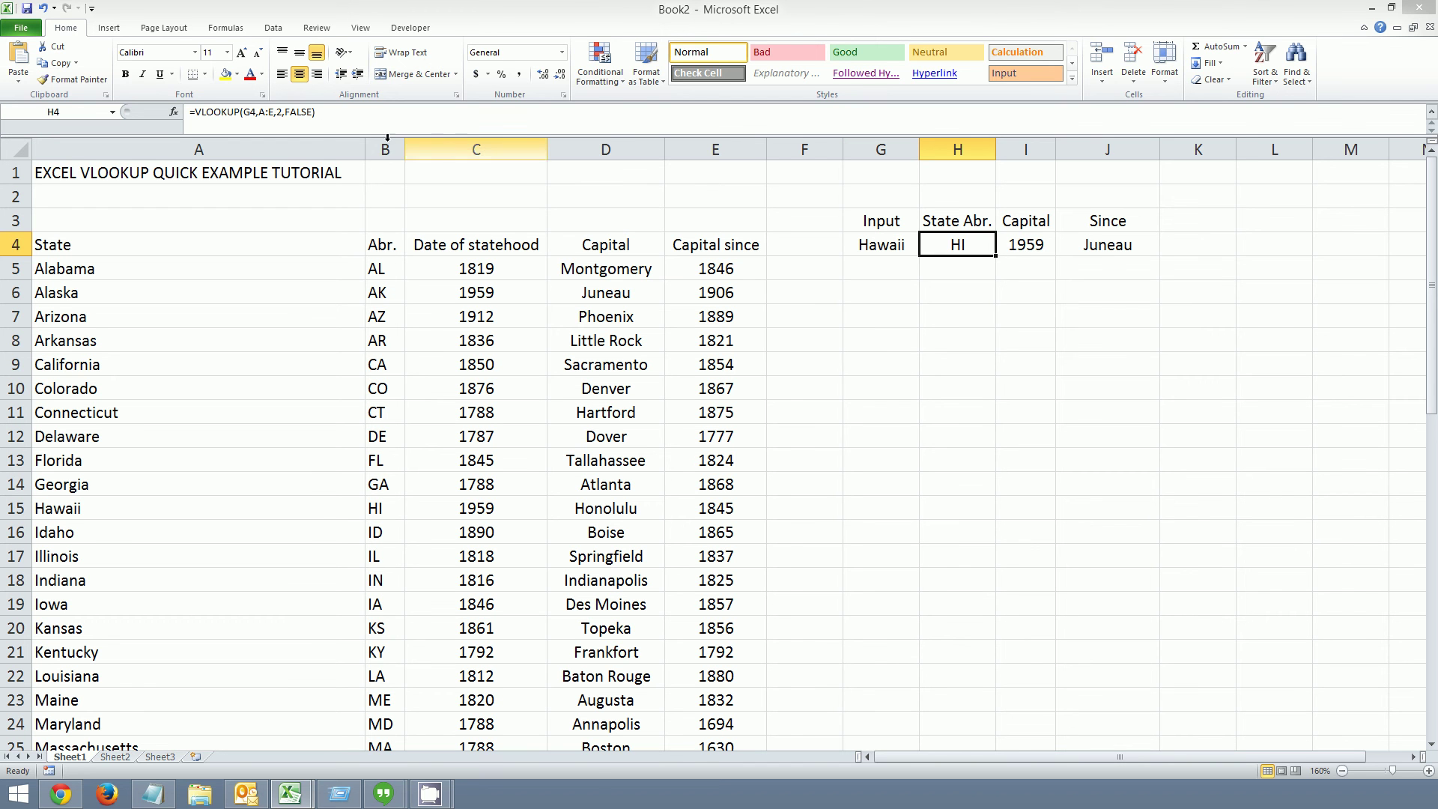
left_click(268, 114)
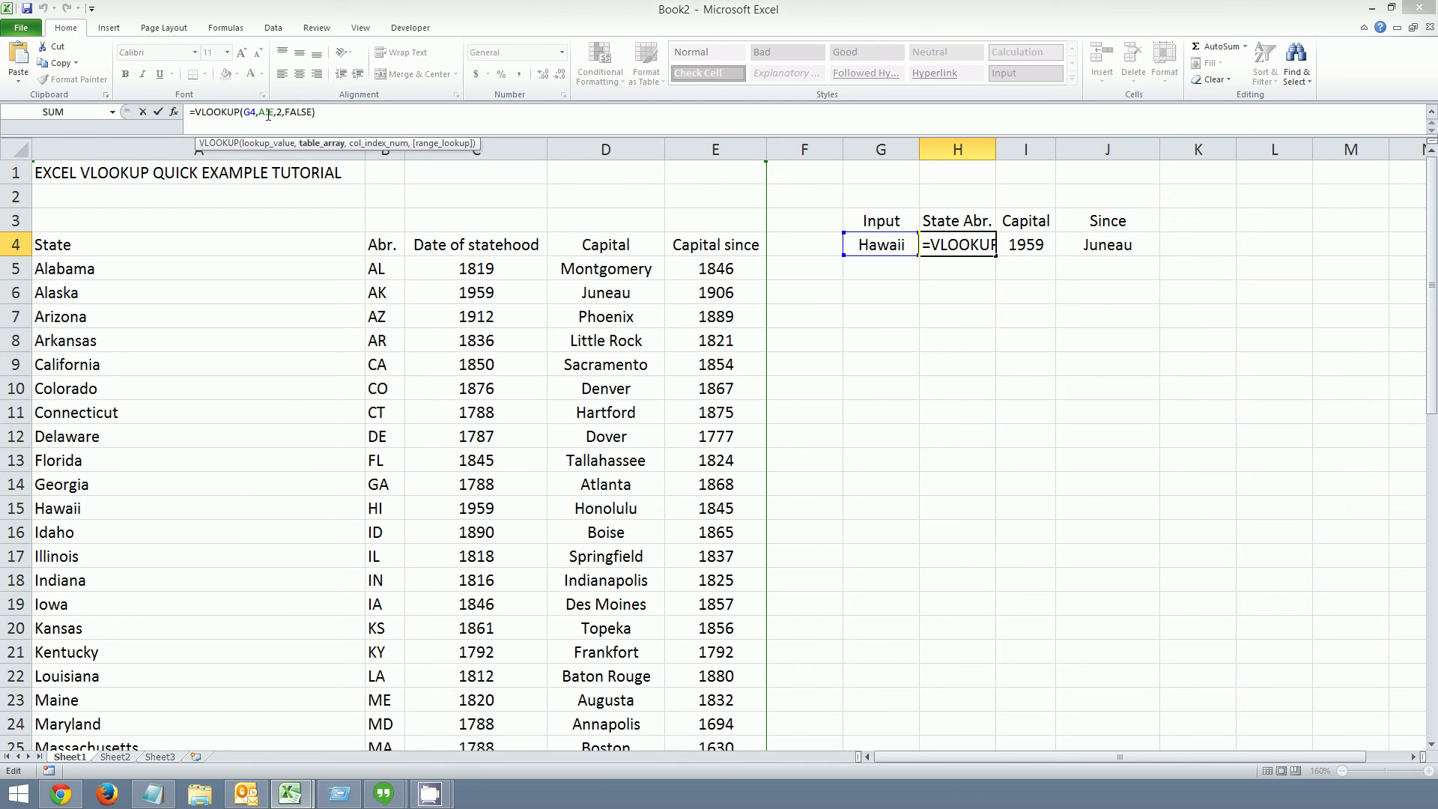
left_click(243, 293)
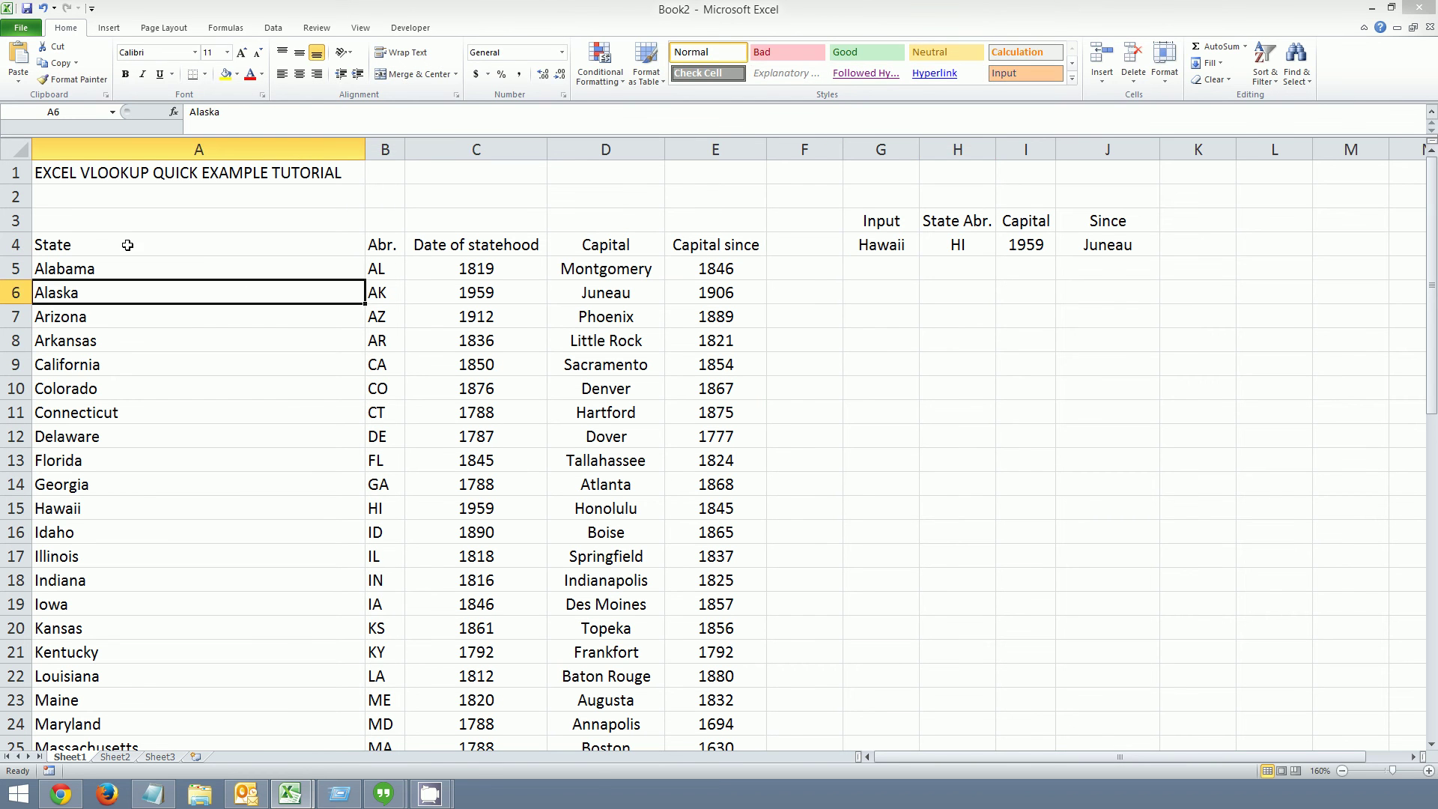
left_click_drag(102, 242, 712, 531)
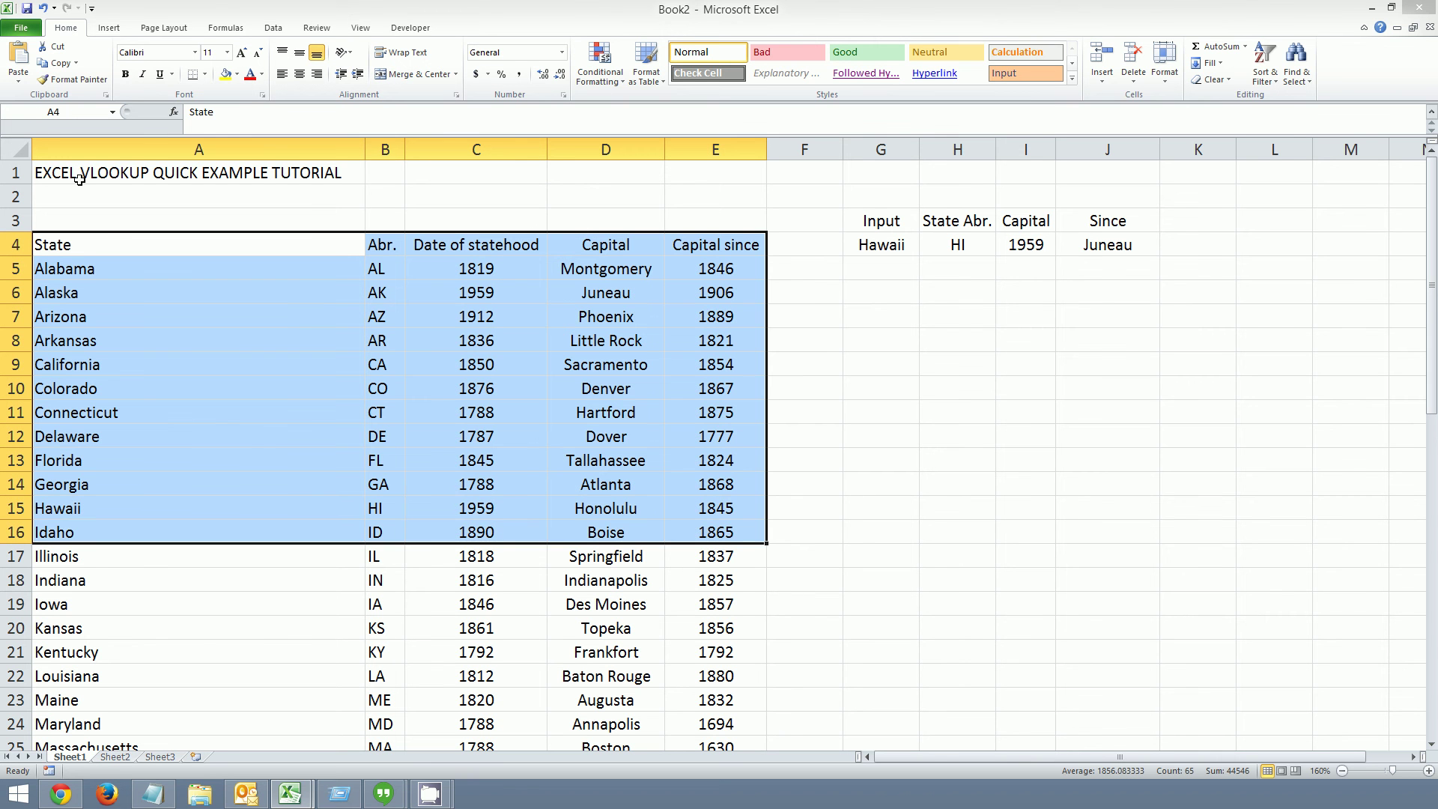
left_click(1102, 267)
left_click(974, 245)
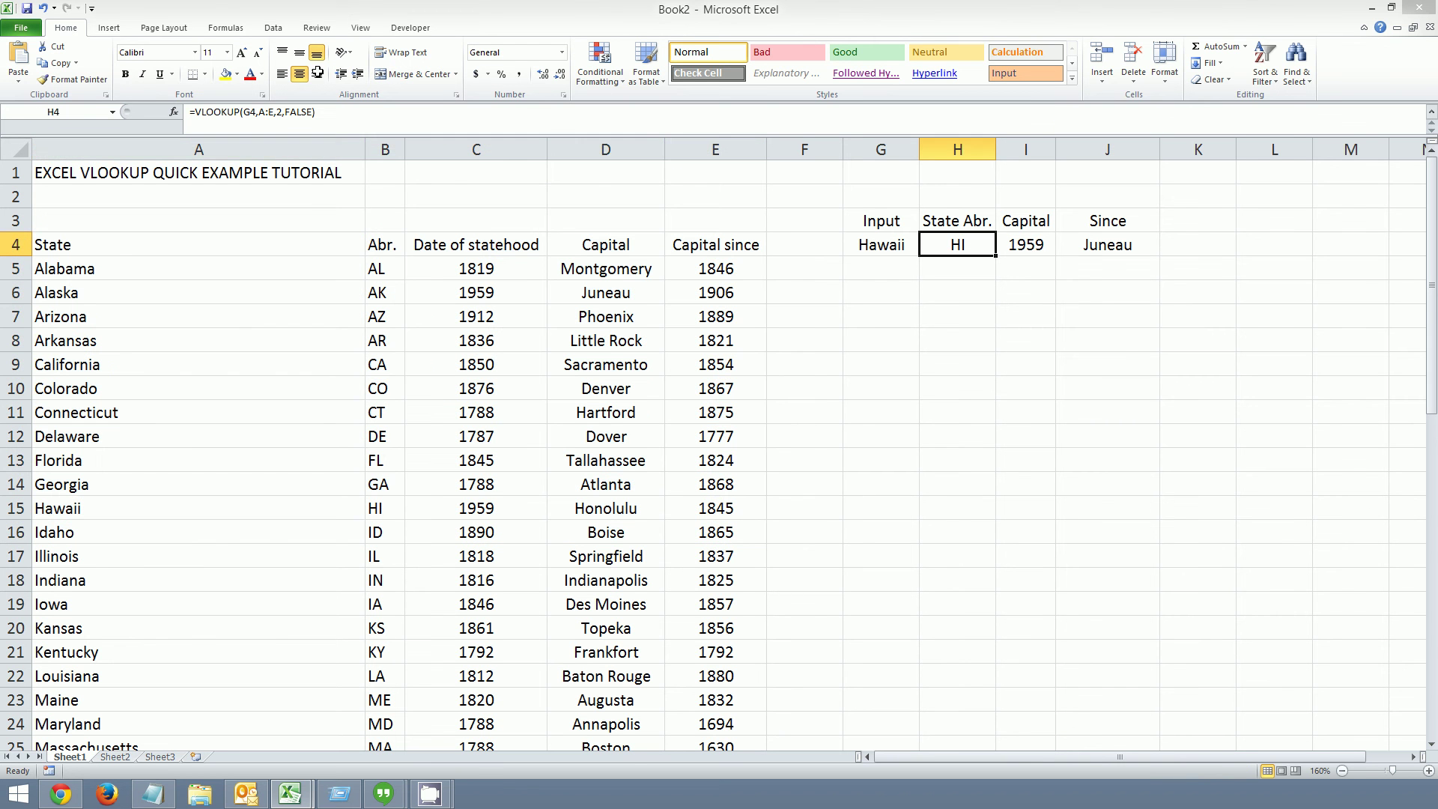
left_click(279, 113)
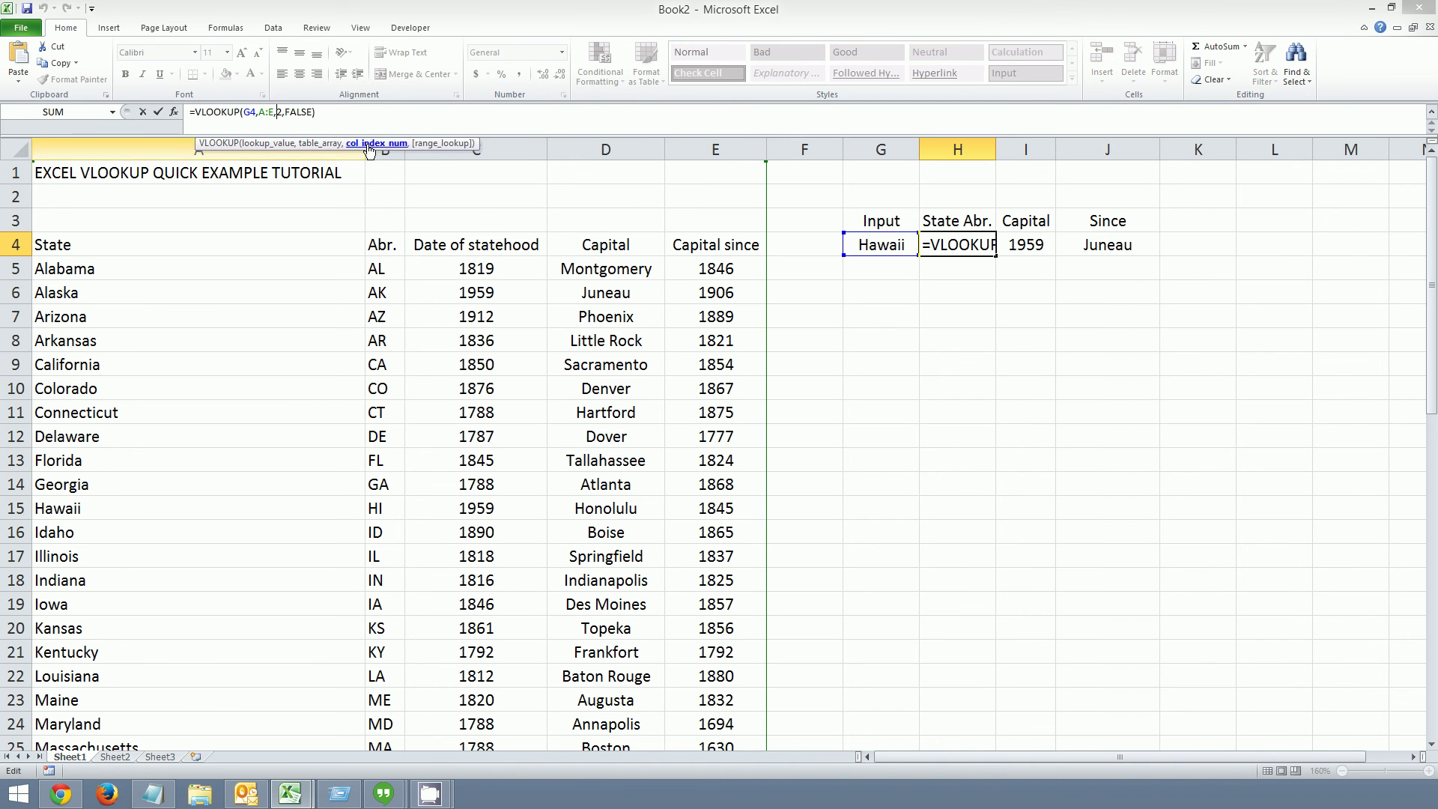
key("Escape")
left_click(605, 291)
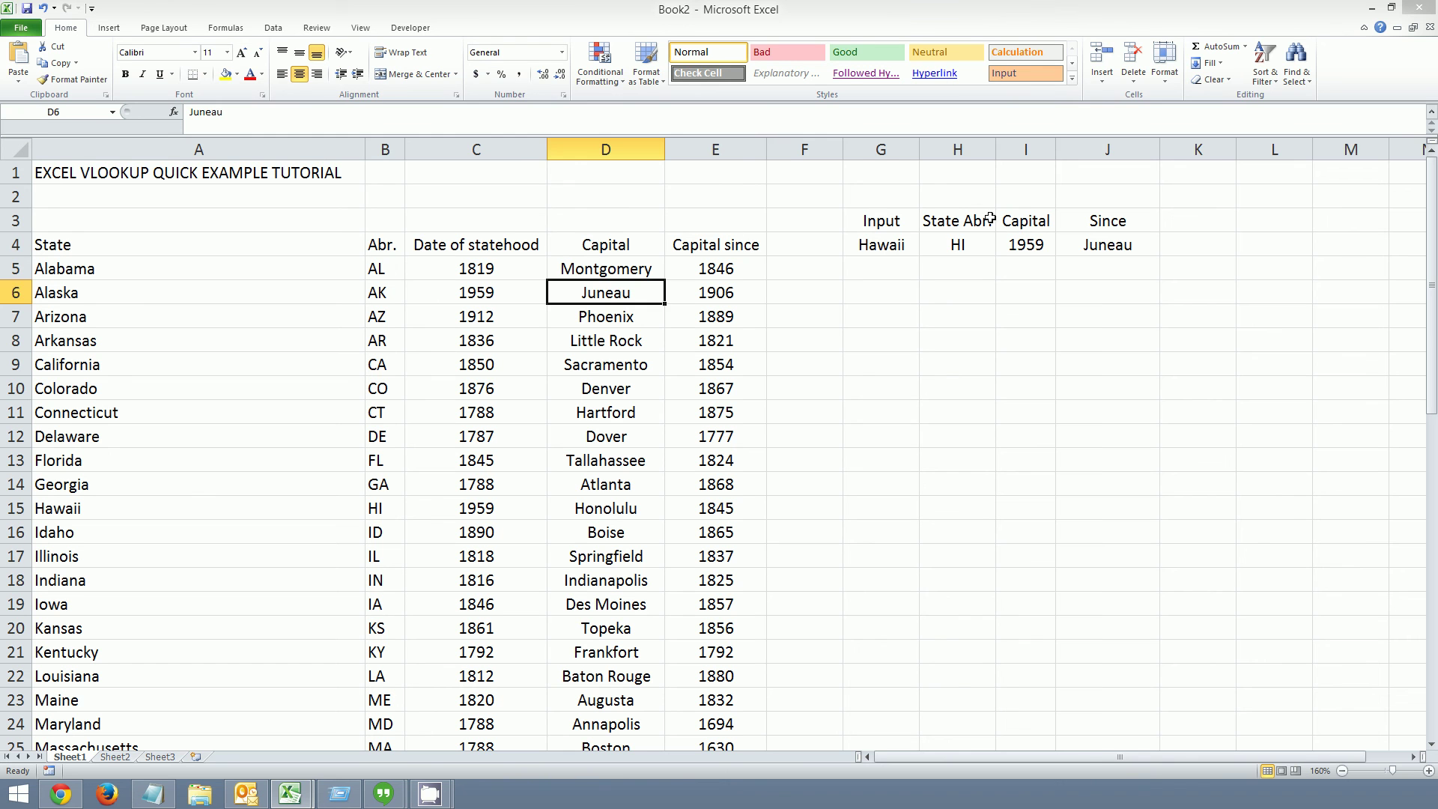
left_click(943, 238)
left_click(388, 243)
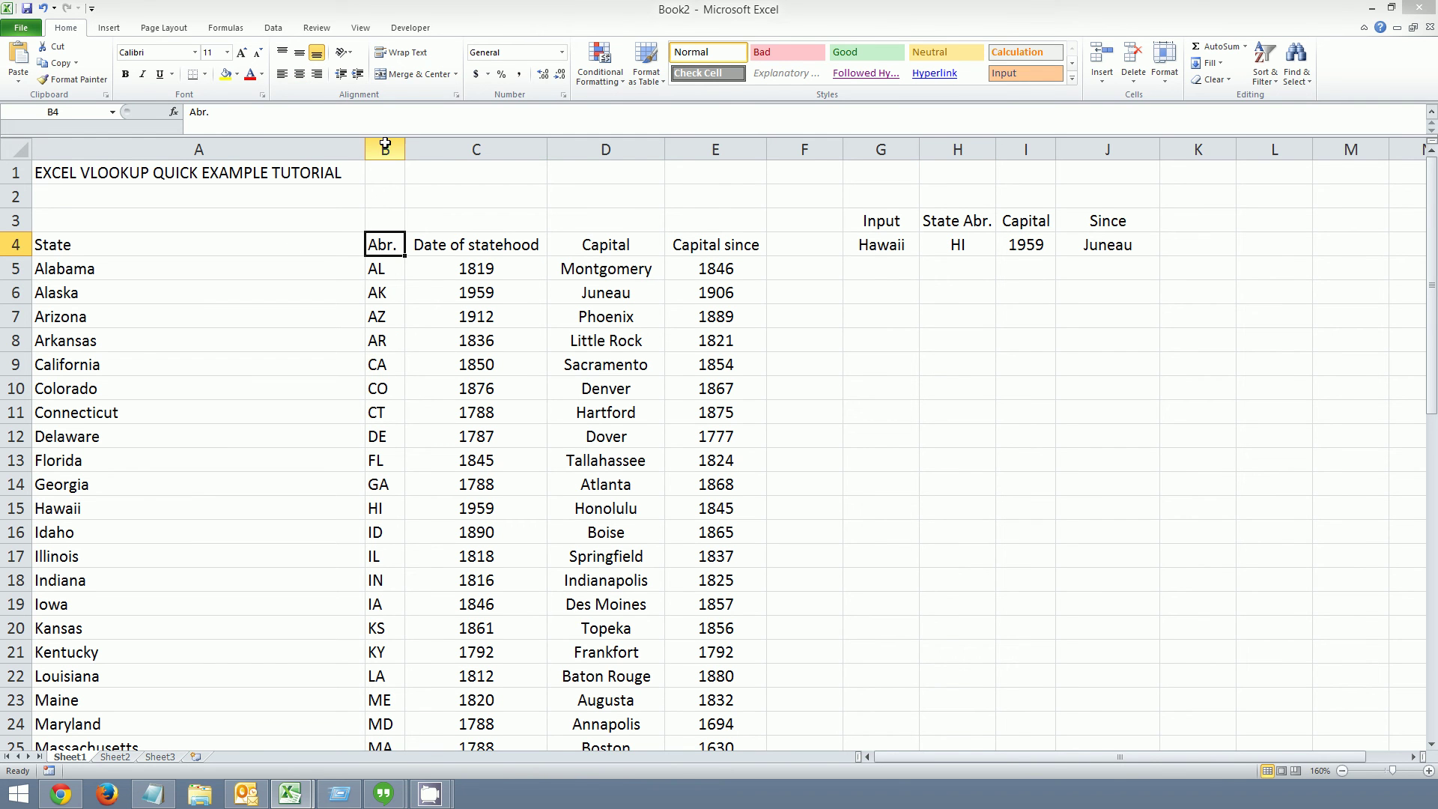
left_click(963, 315)
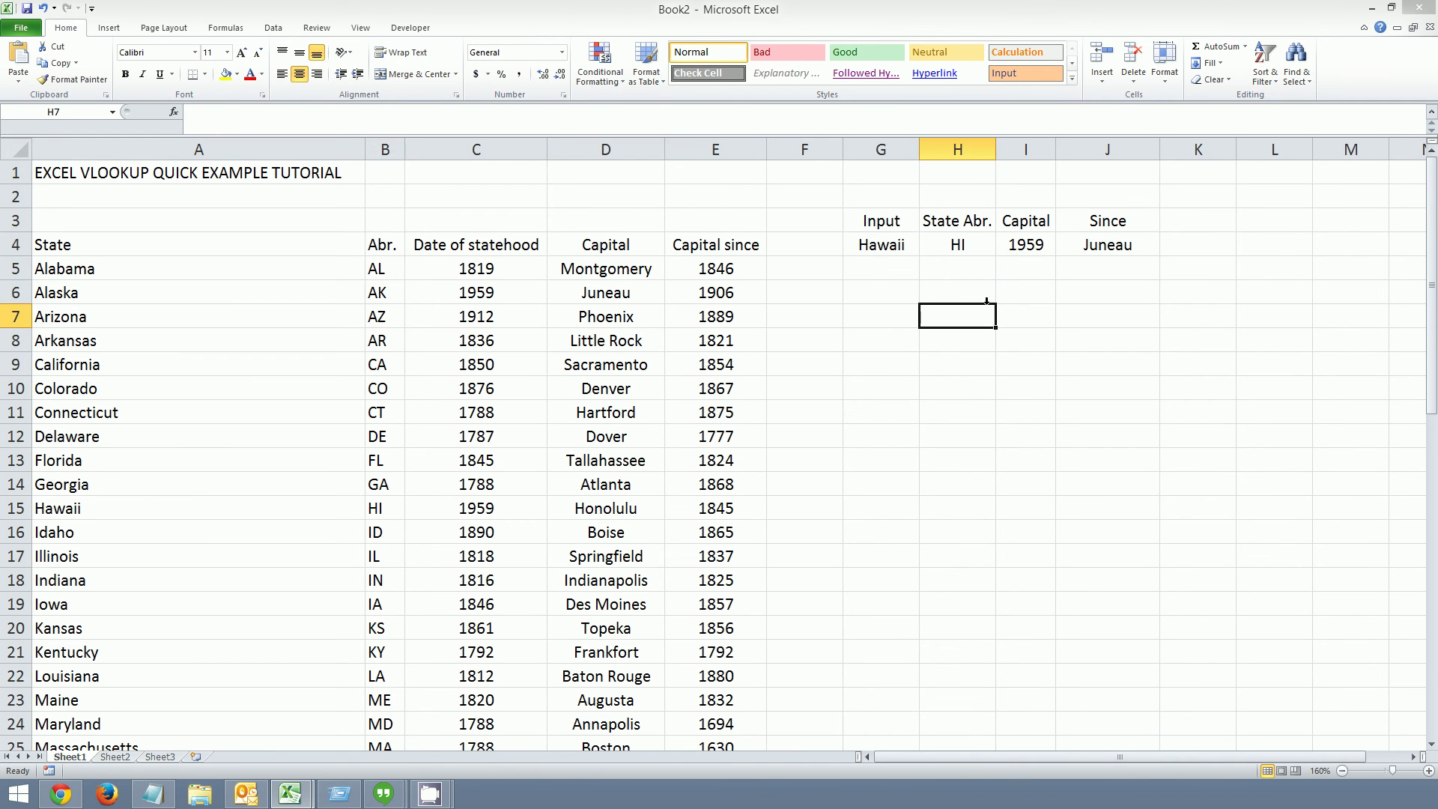
left_click(974, 246)
left_click(296, 112)
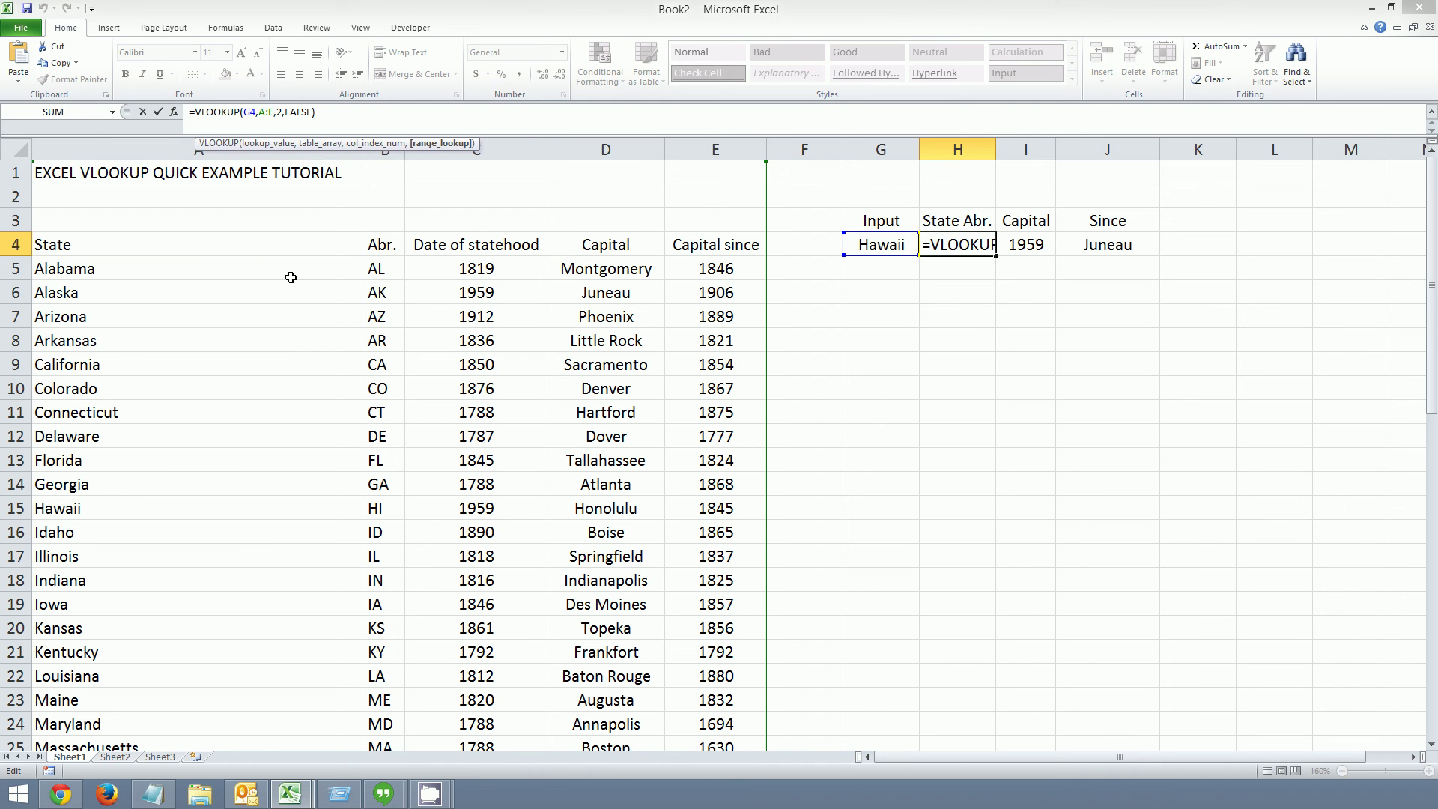
key("ctrl+Return")
left_click(933, 279)
left_click(881, 275)
left_click(875, 292)
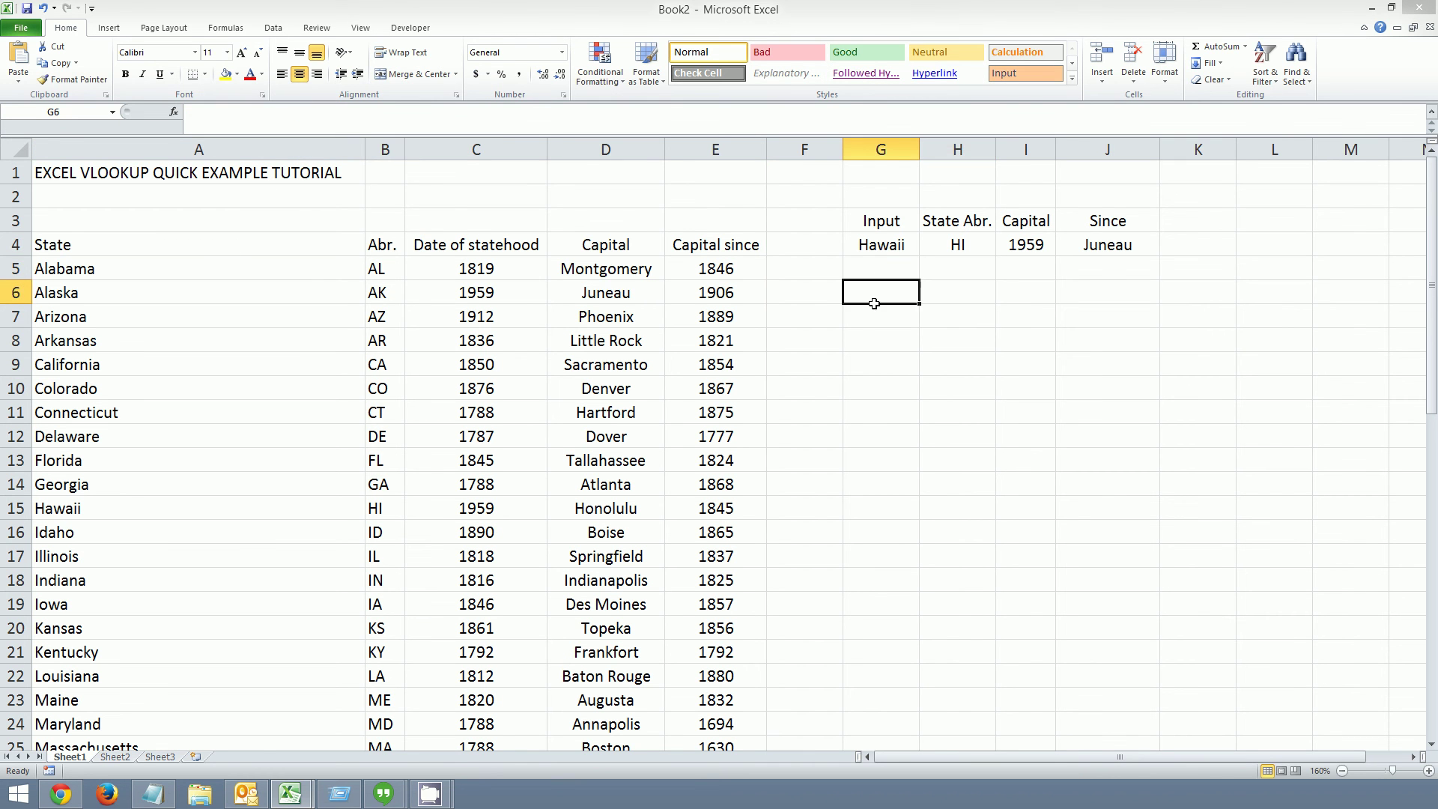
left_click(895, 370)
left_click(999, 419)
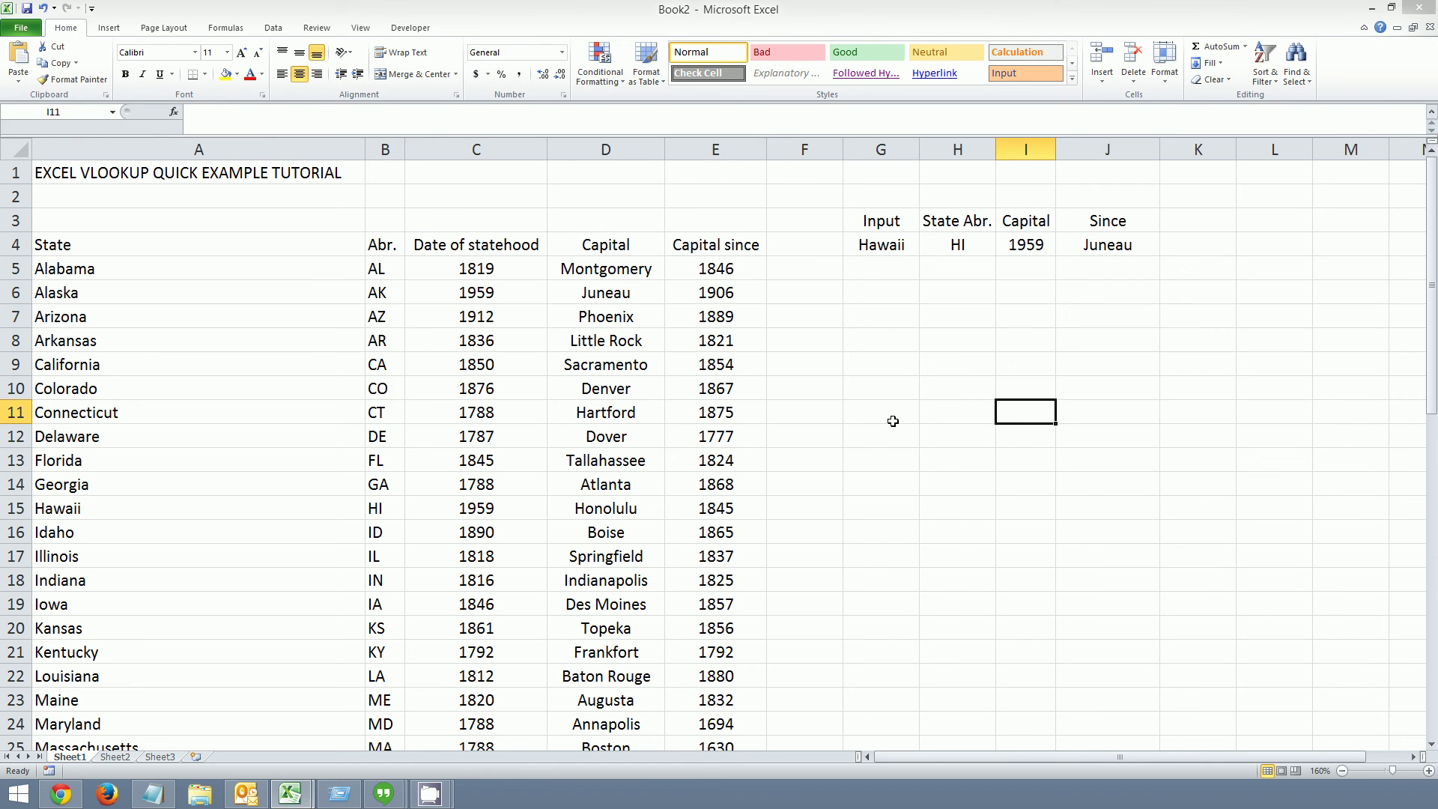